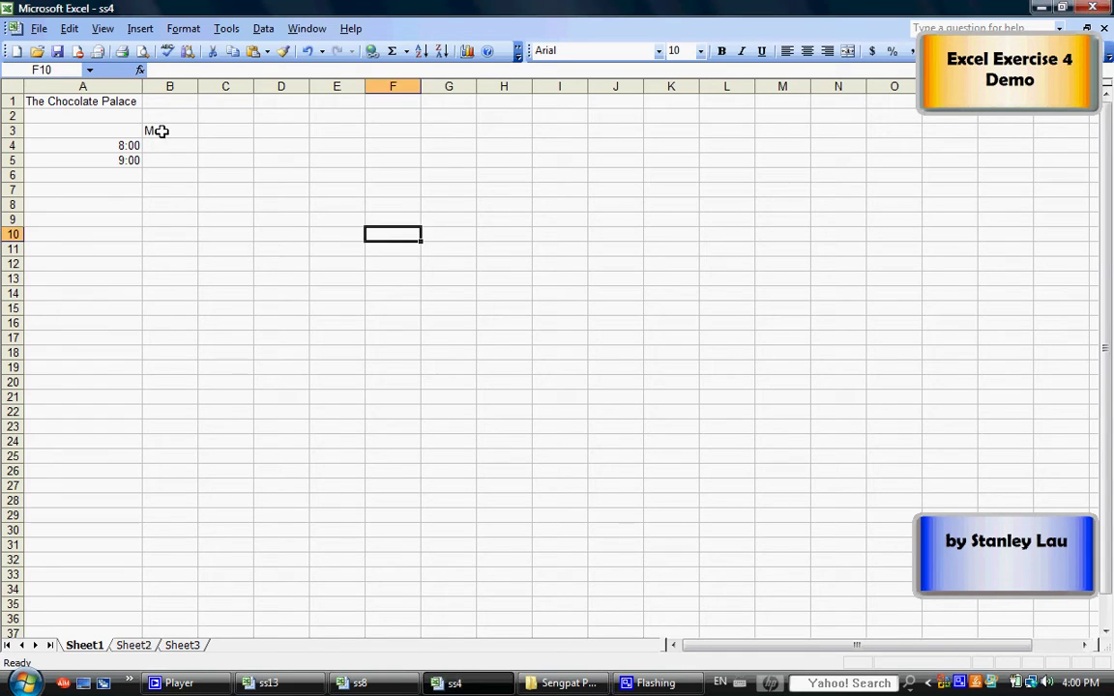
Fill the weekday series from Mon in B3 across to Fri in F3 and check the filled cells.
left_click(158, 132)
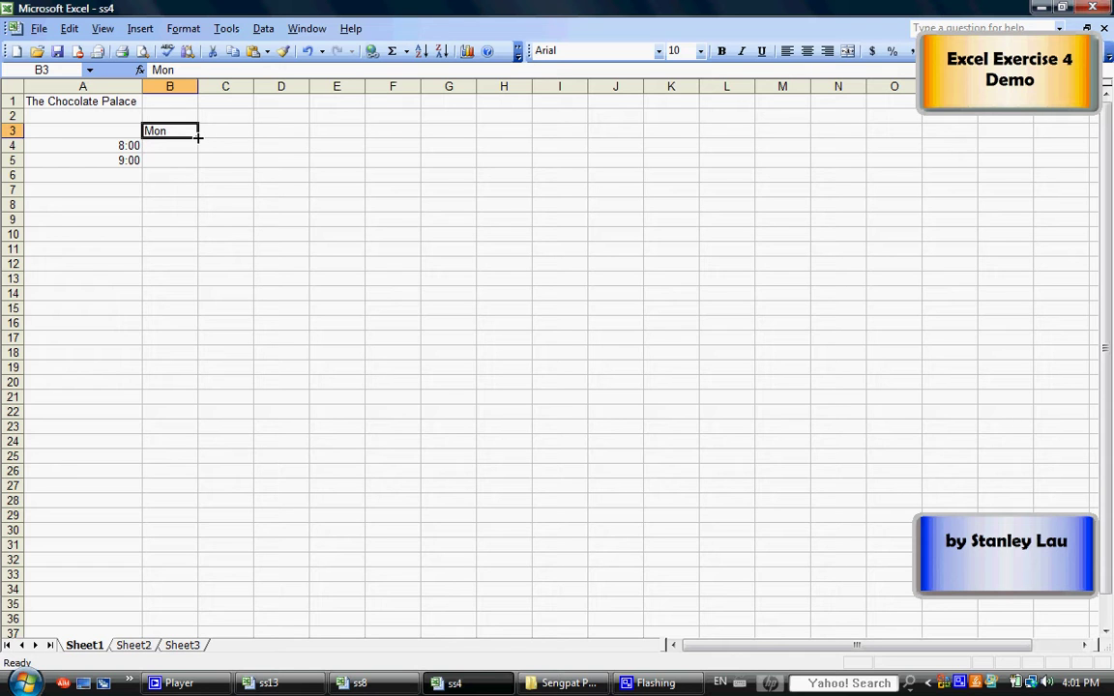
left_click_drag(198, 137, 198, 138)
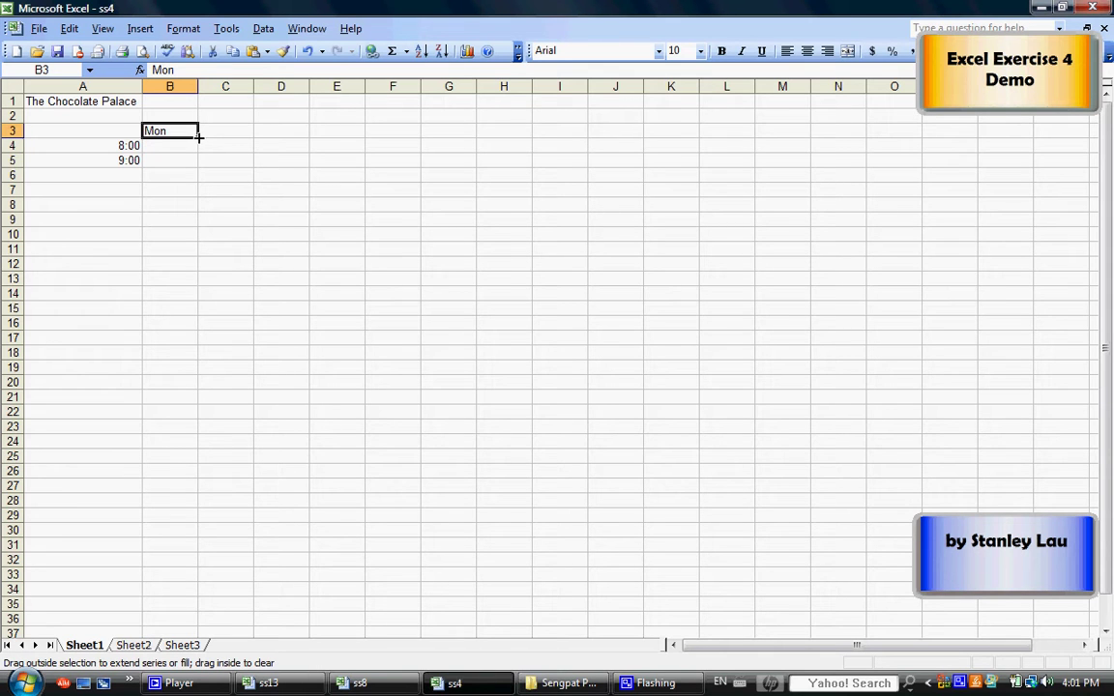
left_click_drag(224, 138, 397, 137)
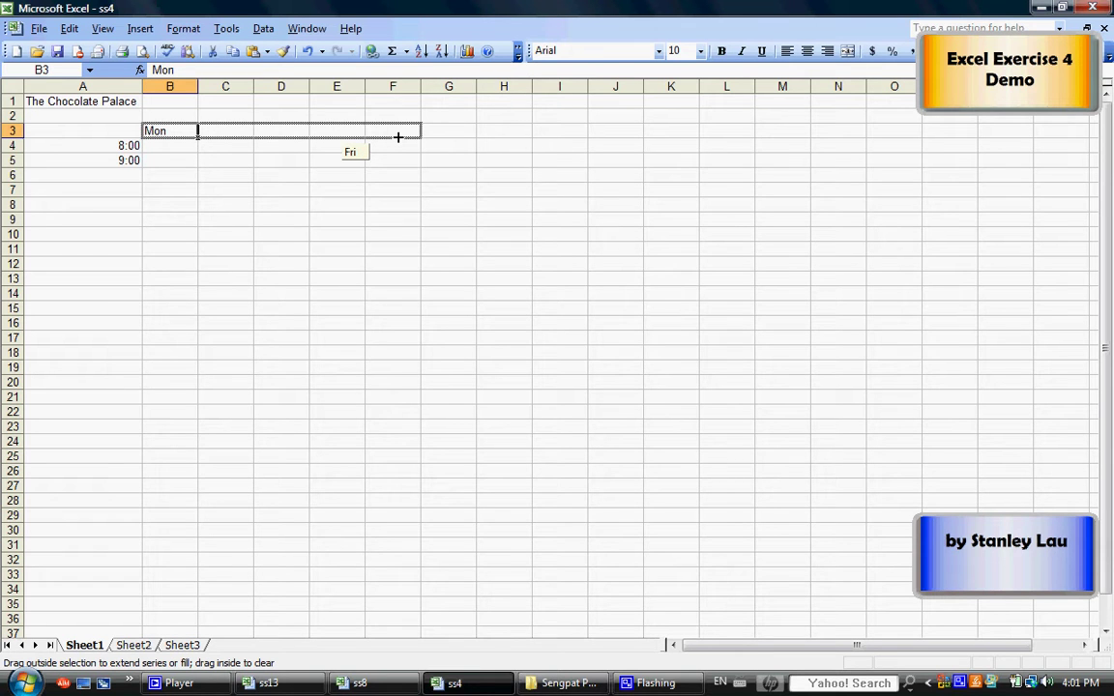
left_click_drag(398, 137, 397, 137)
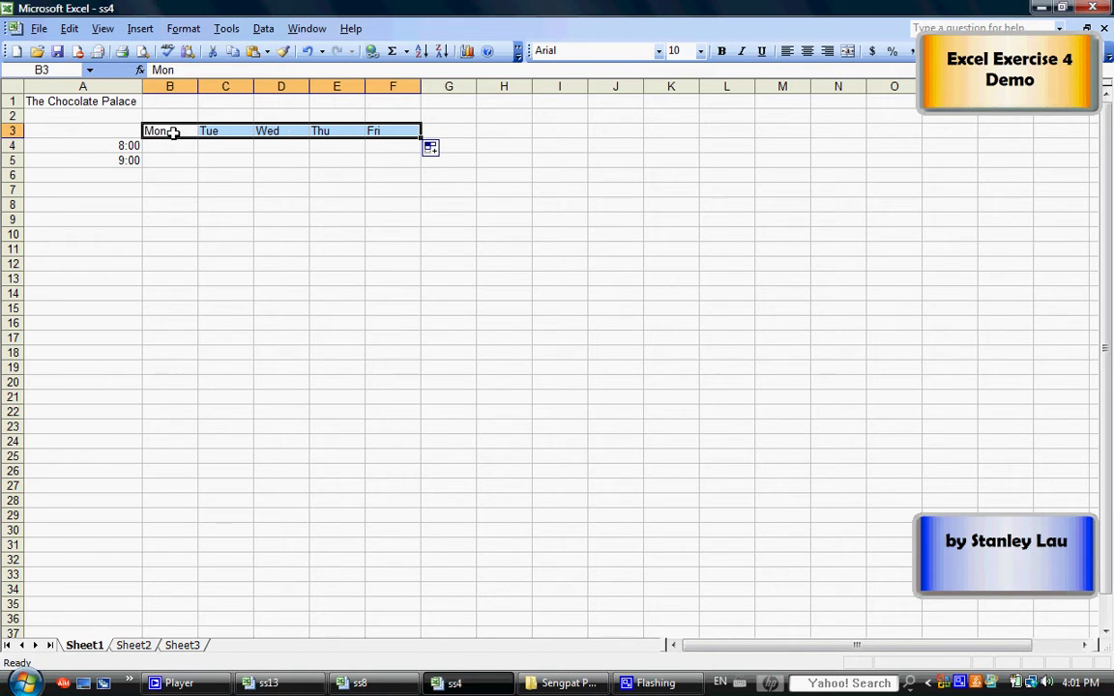
left_click(229, 130)
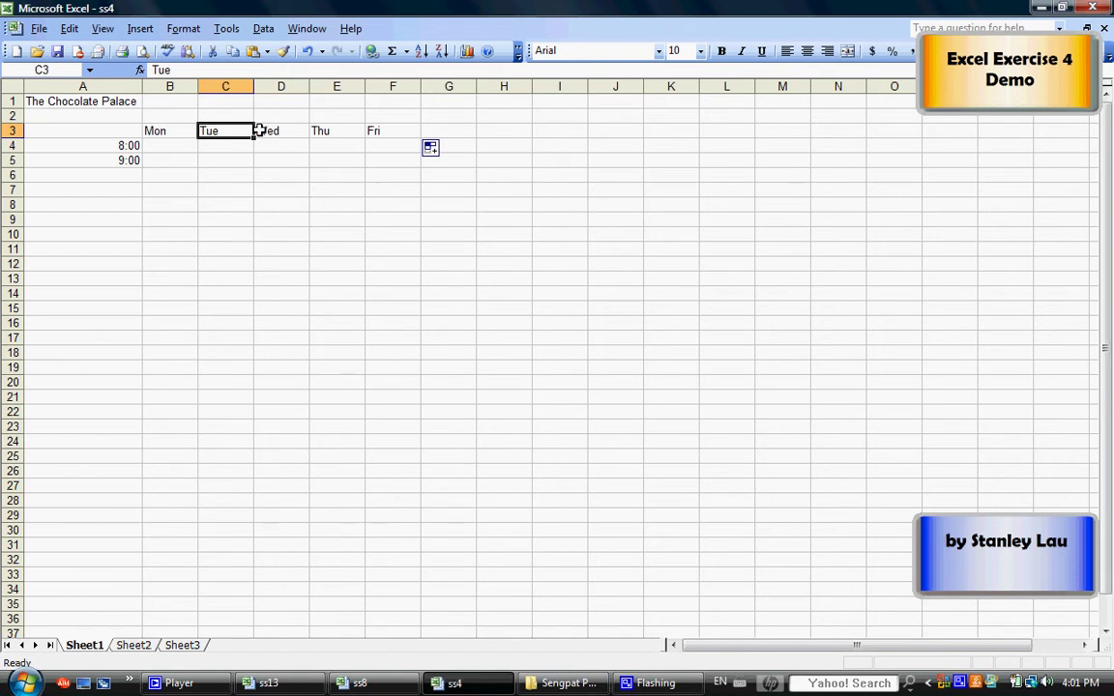
left_click(275, 130)
left_click(333, 131)
left_click(377, 132)
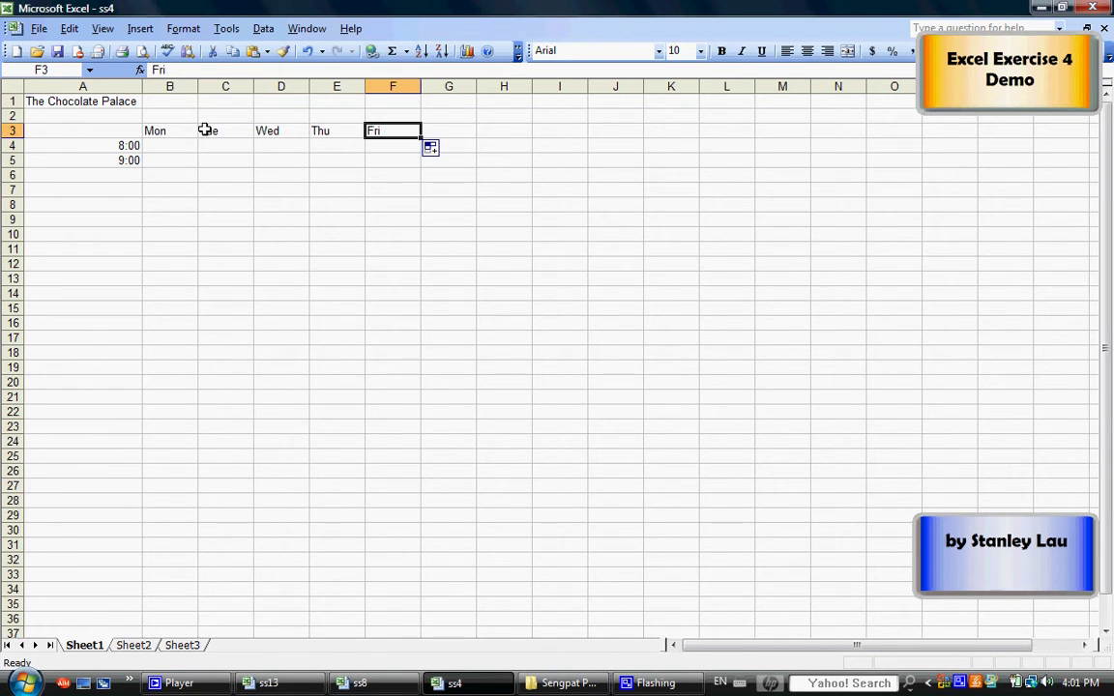
Extend the hourly times from 9:00 in A5 down to 17:00 in A13.
left_click(118, 160)
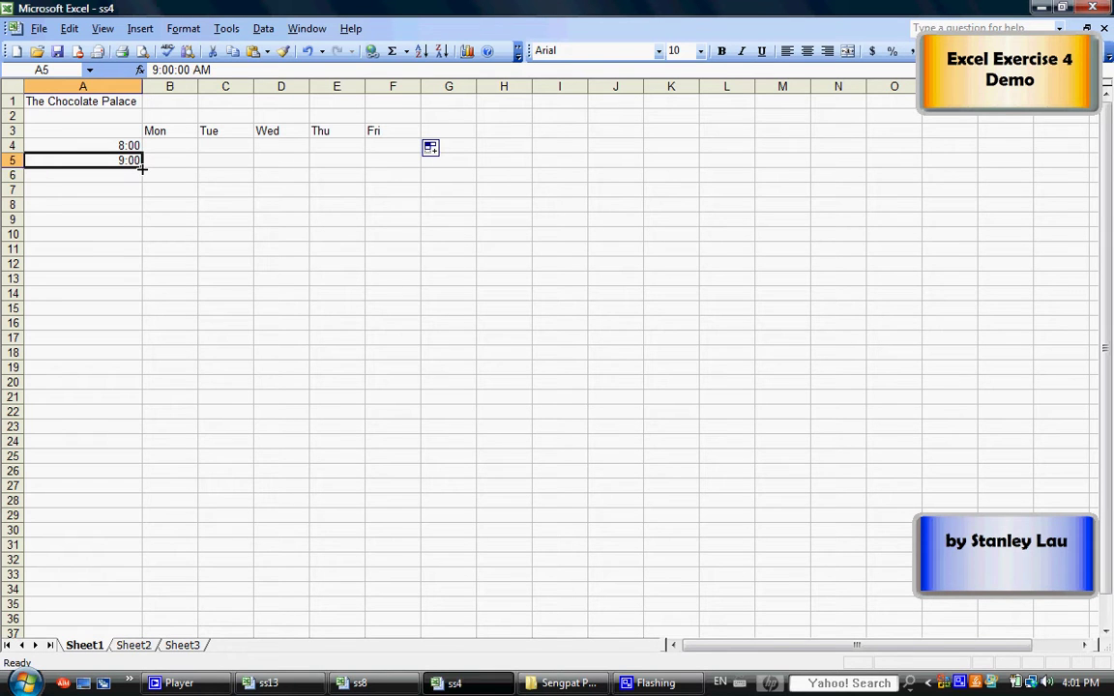
left_click_drag(142, 169, 130, 282)
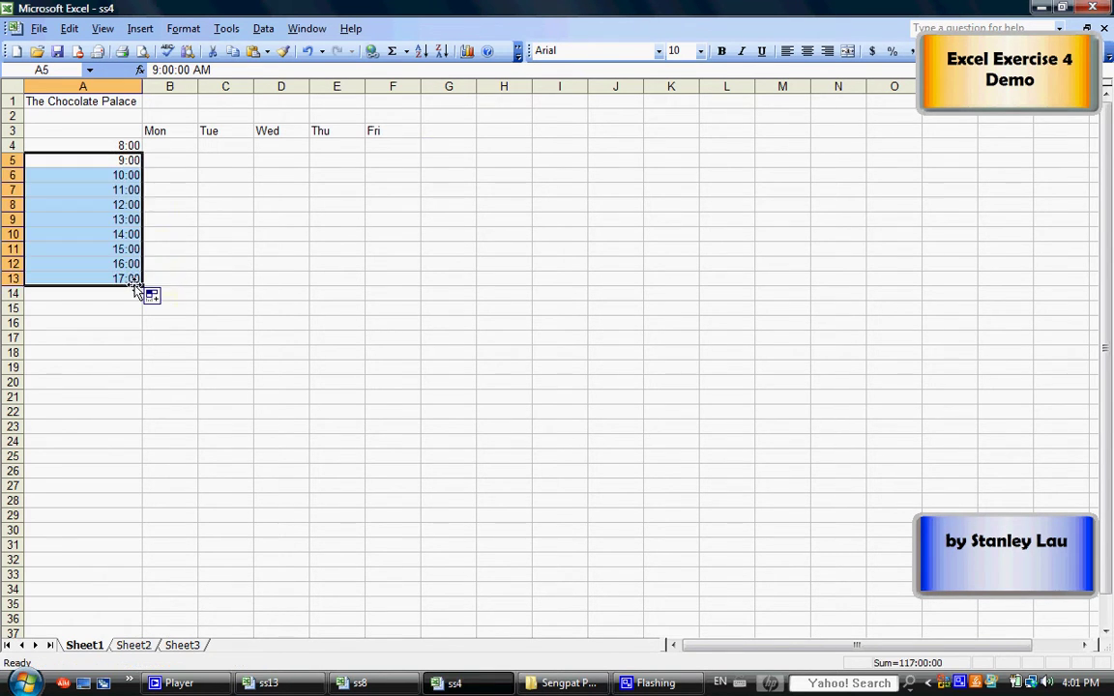
Enter May in A18 and fill the month series across row 18 to March in K18.
left_click(130, 353)
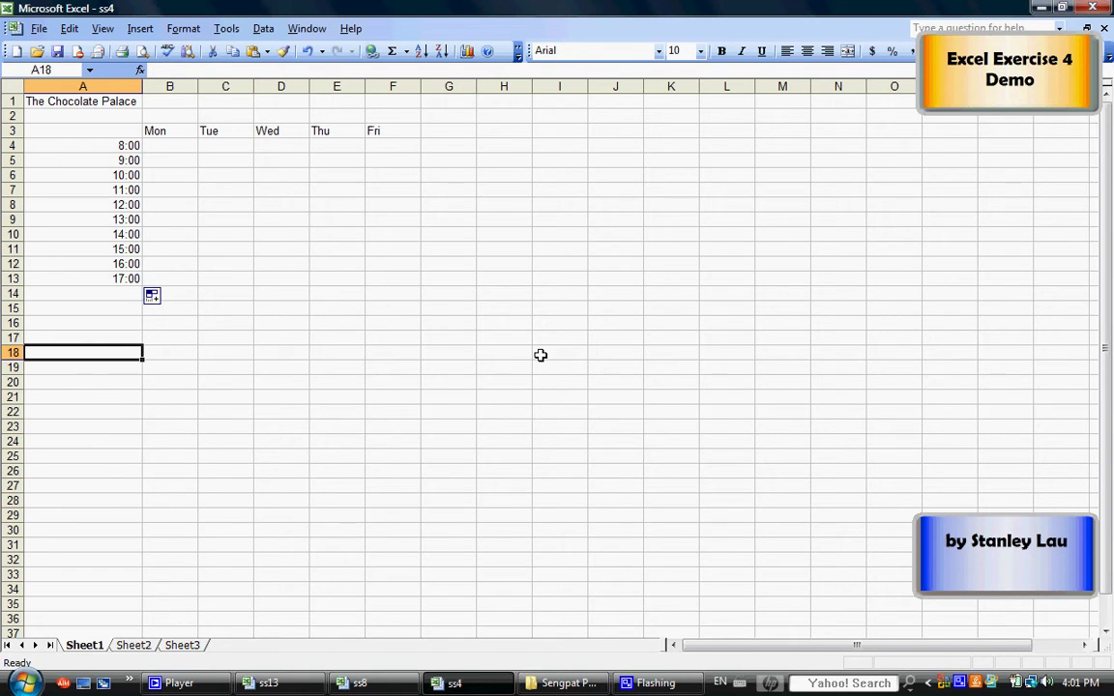
type("Ma")
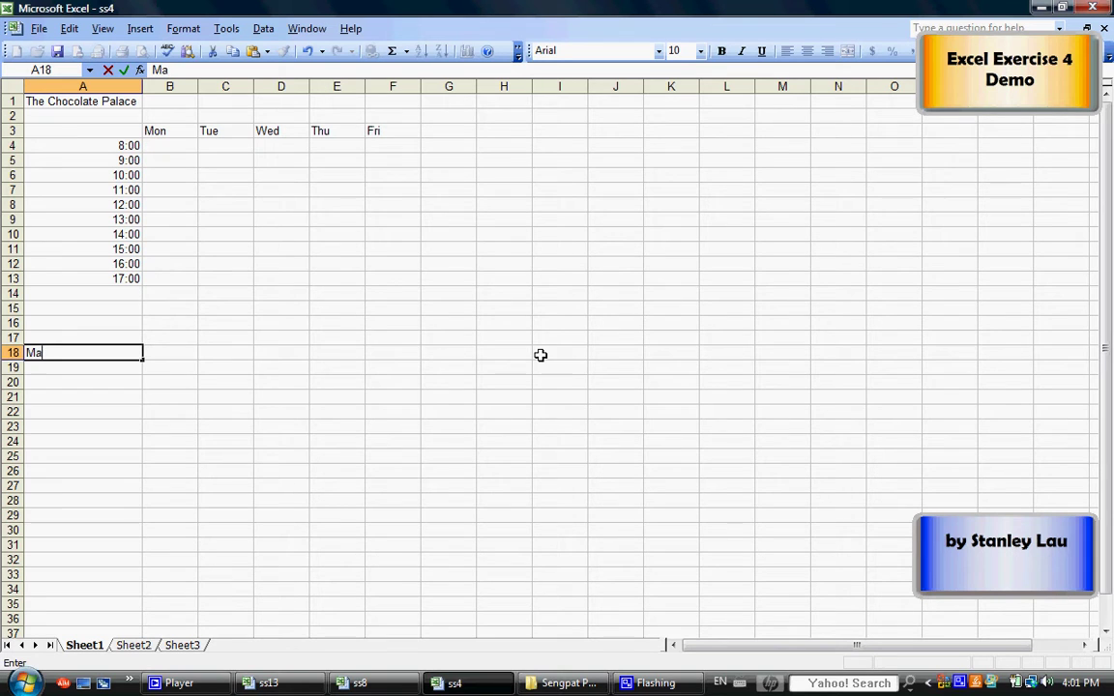
type("y")
left_click(159, 441)
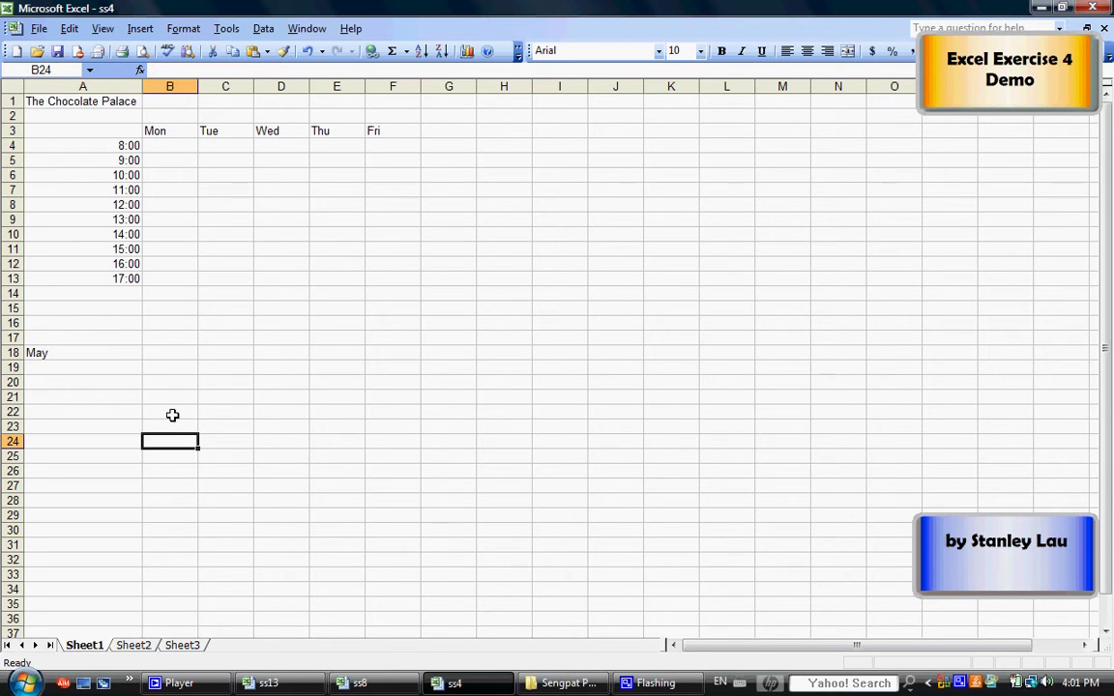
left_click(98, 358)
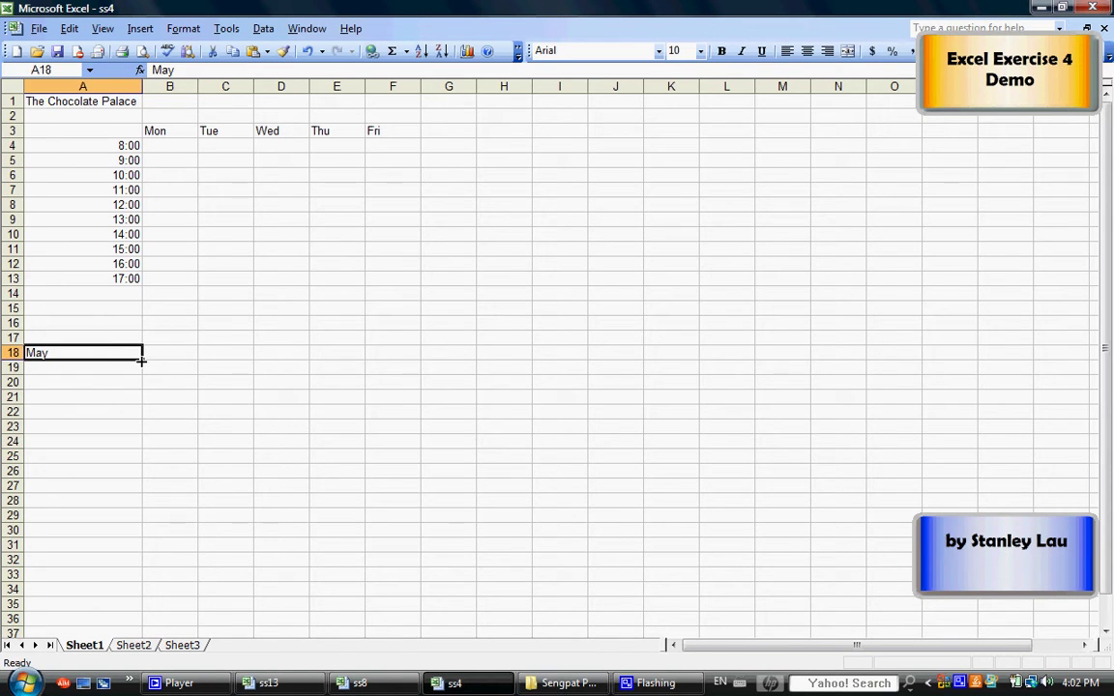
left_click_drag(143, 359, 694, 354)
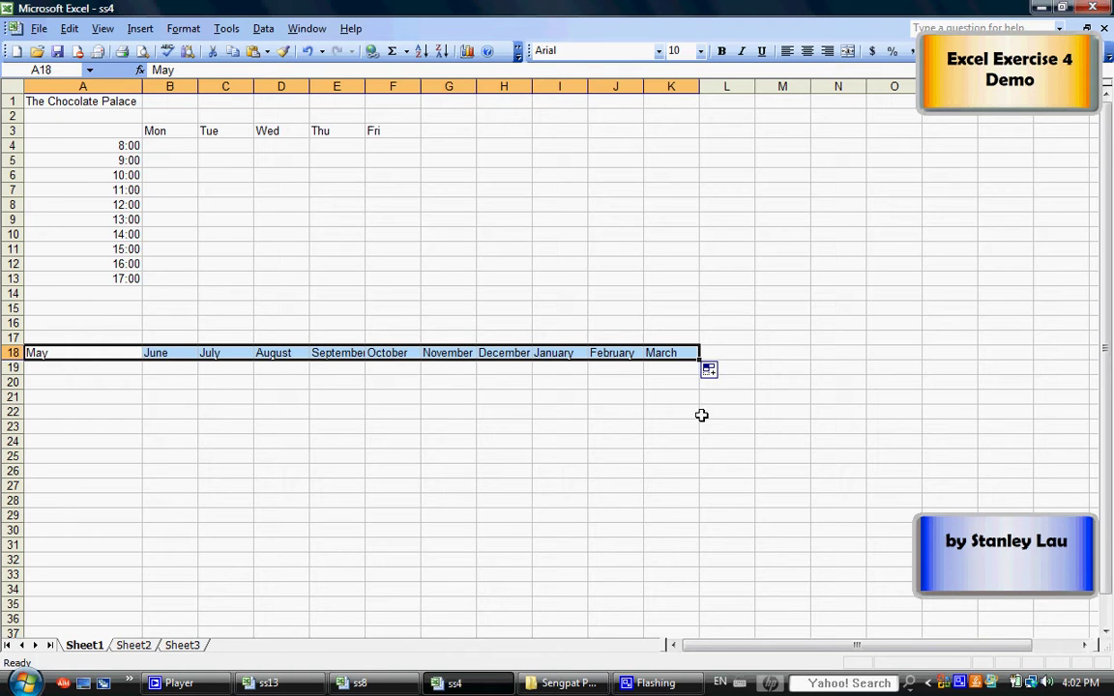
Clear the times below 8:00 and the month series by deleting the contents of A5:L24.
left_click_drag(719, 439, 52, 163)
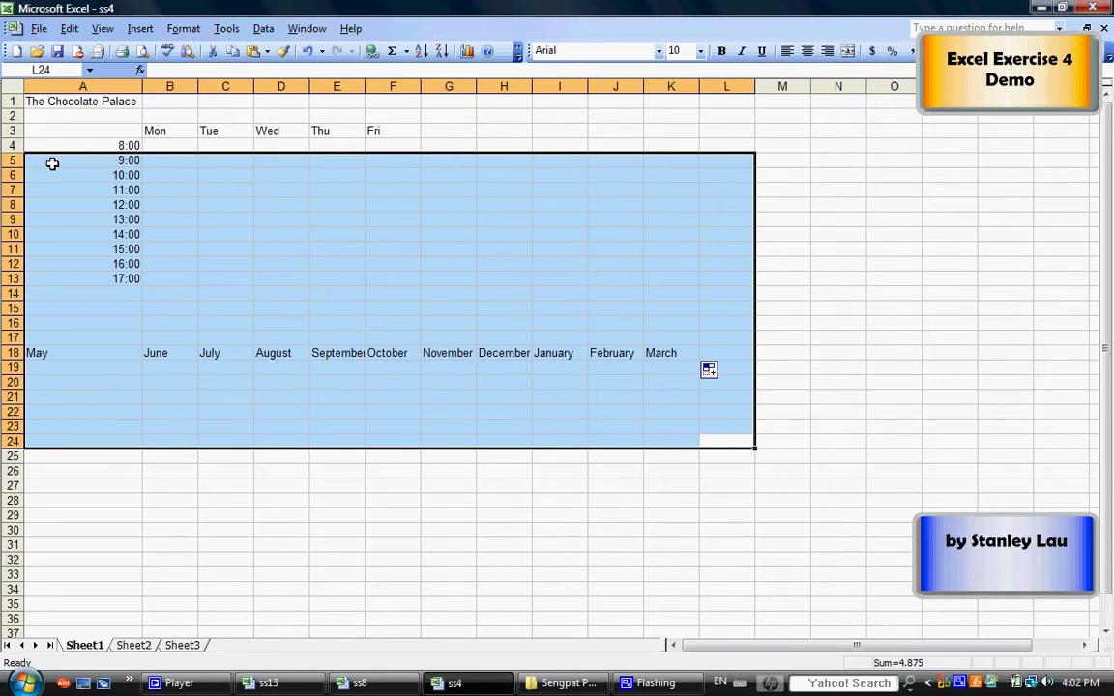
key("Delete")
left_click(129, 145)
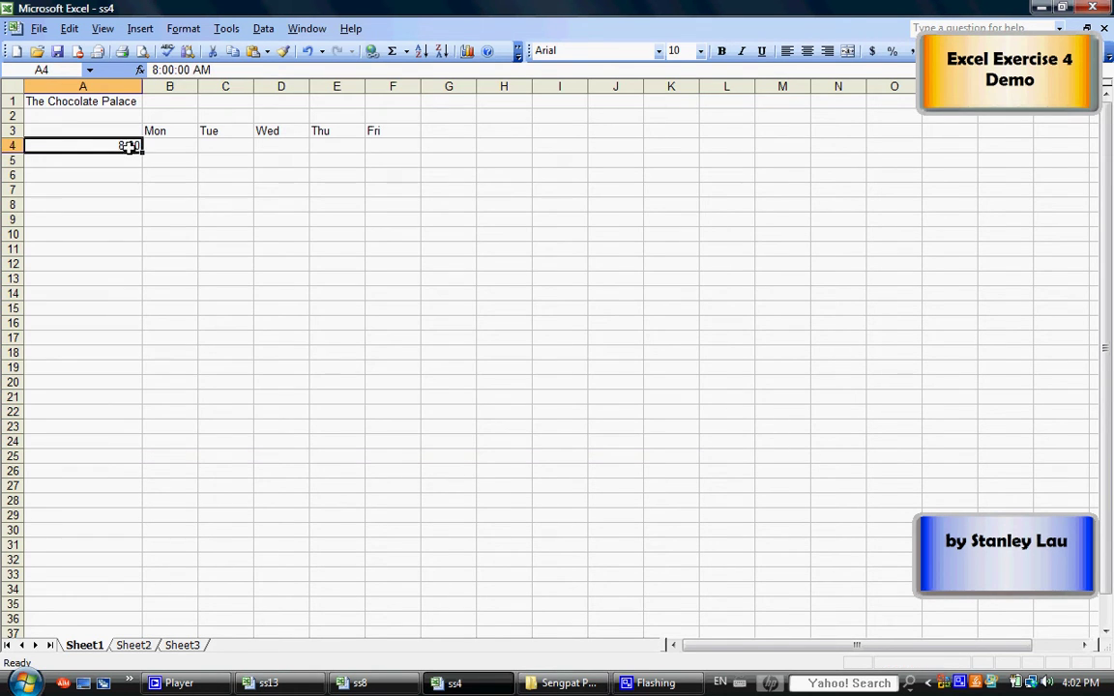
Enter the time 8:15 in cell A5.
left_click(131, 161)
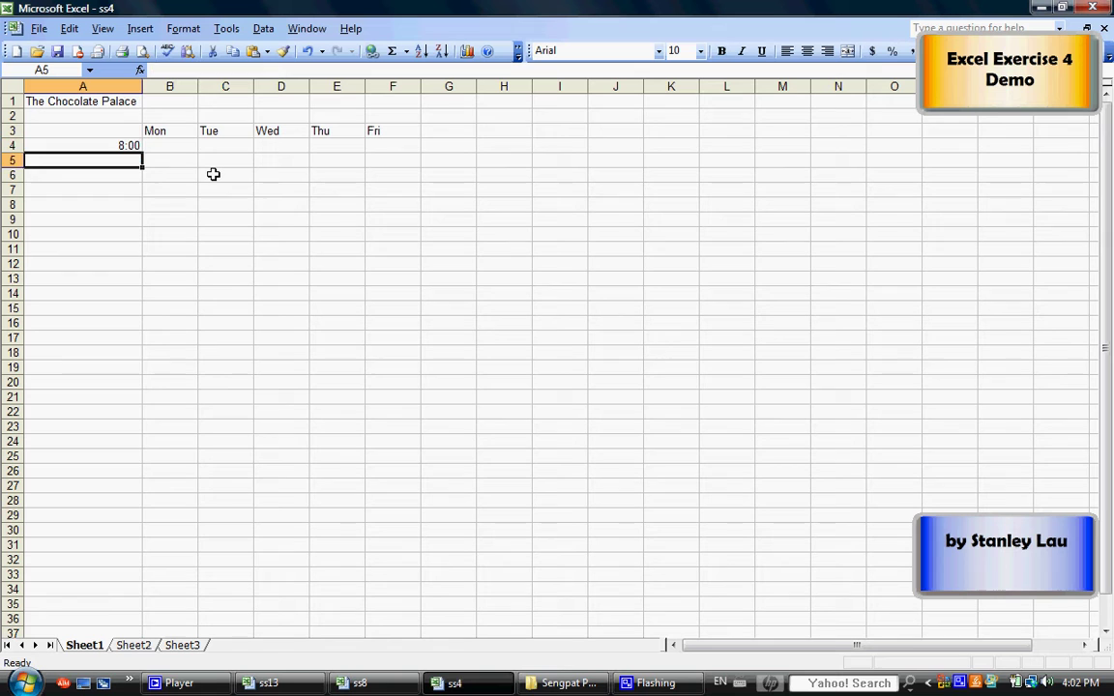
type("8")
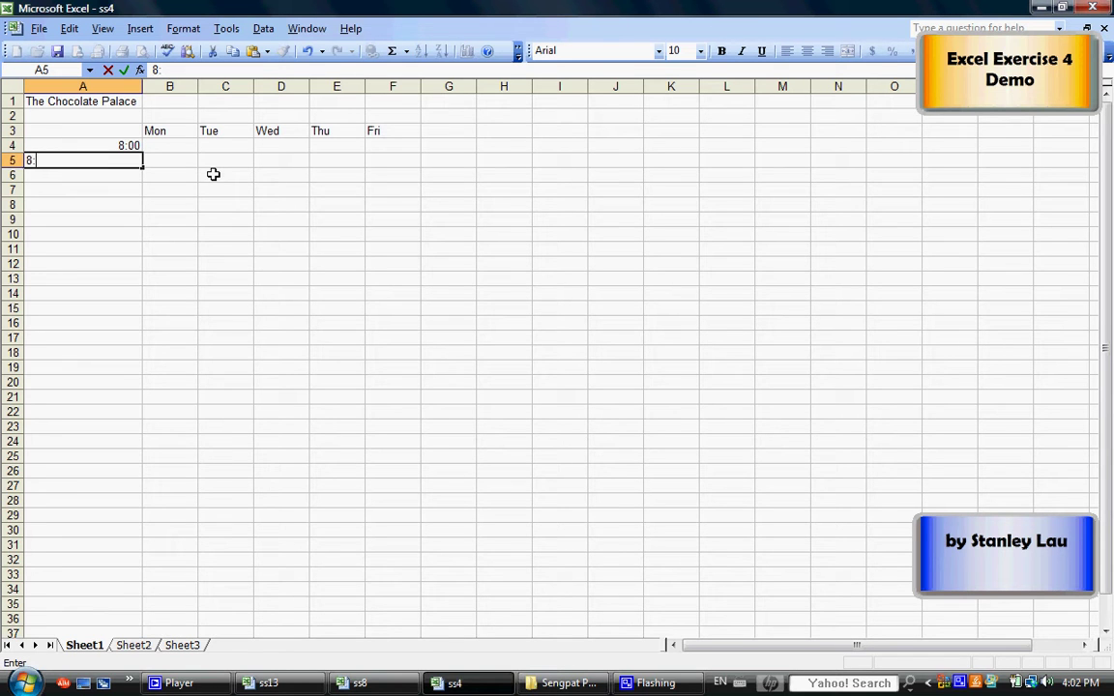
type(":15")
key("Return")
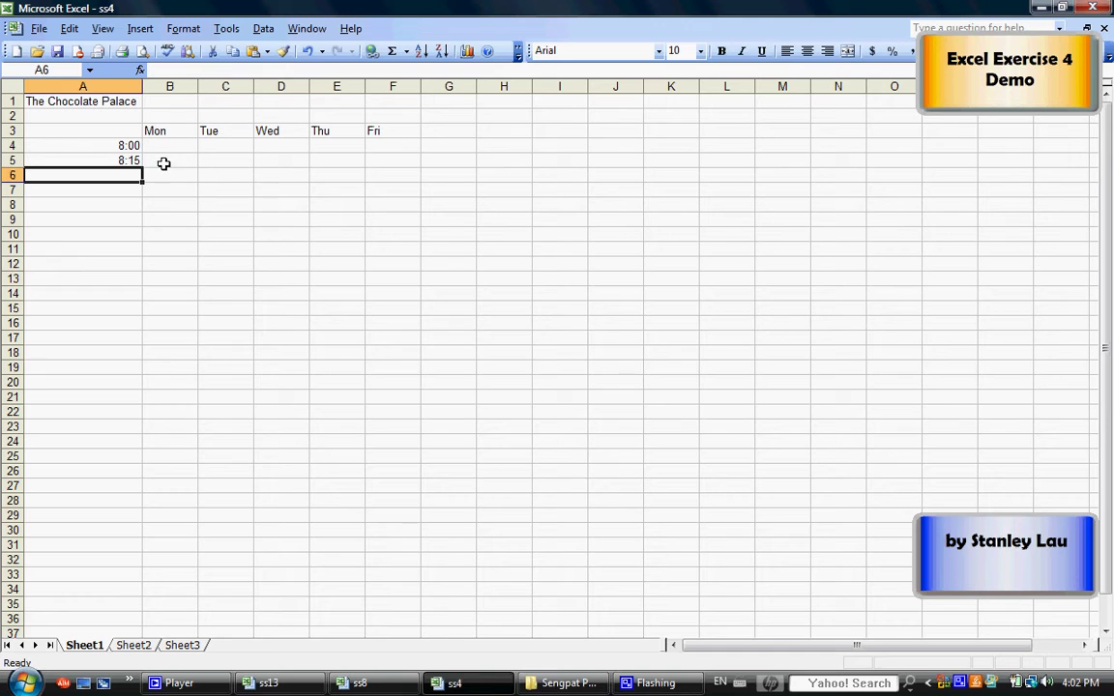
Fill a time series down to A13 using only the 8:15 in A5 as the starting cell.
left_click(121, 160)
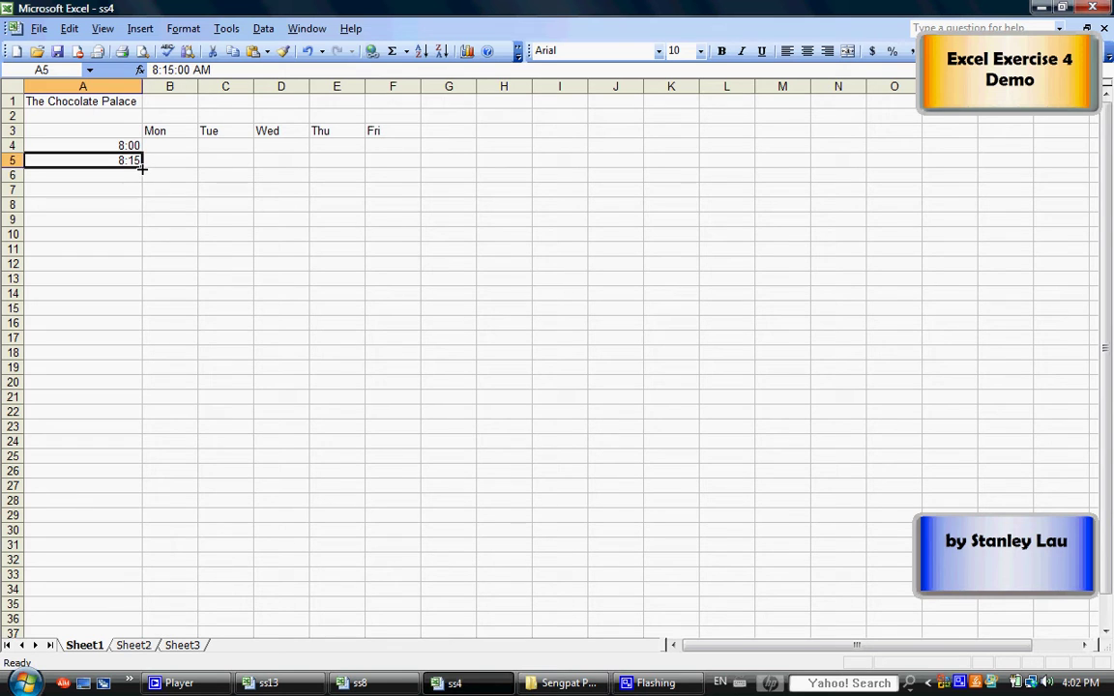
left_click_drag(142, 167, 131, 287)
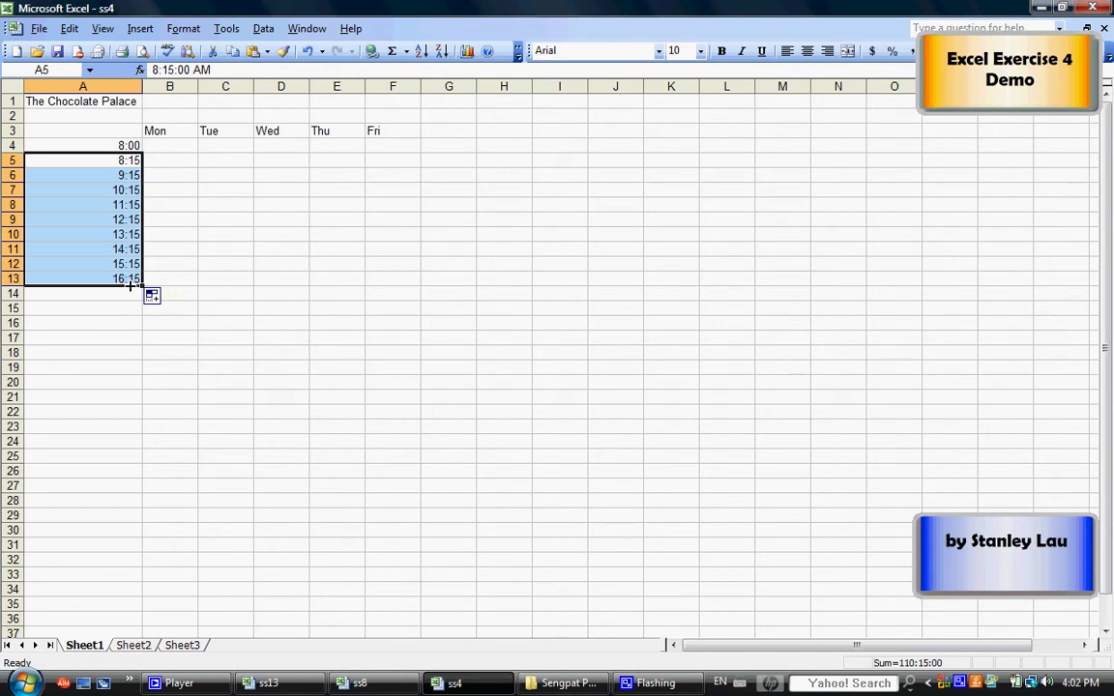
Examine the interval between consecutive filled times in cells A5 to A9.
left_click(130, 161)
left_click(131, 175)
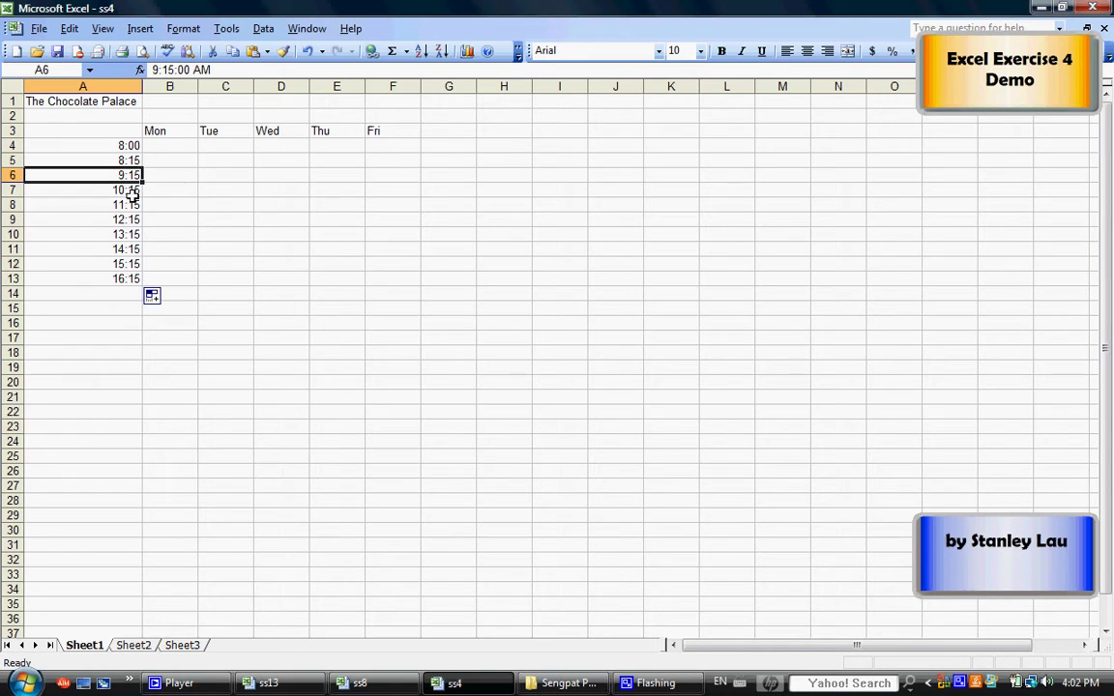
left_click(131, 189)
left_click(132, 205)
left_click(131, 220)
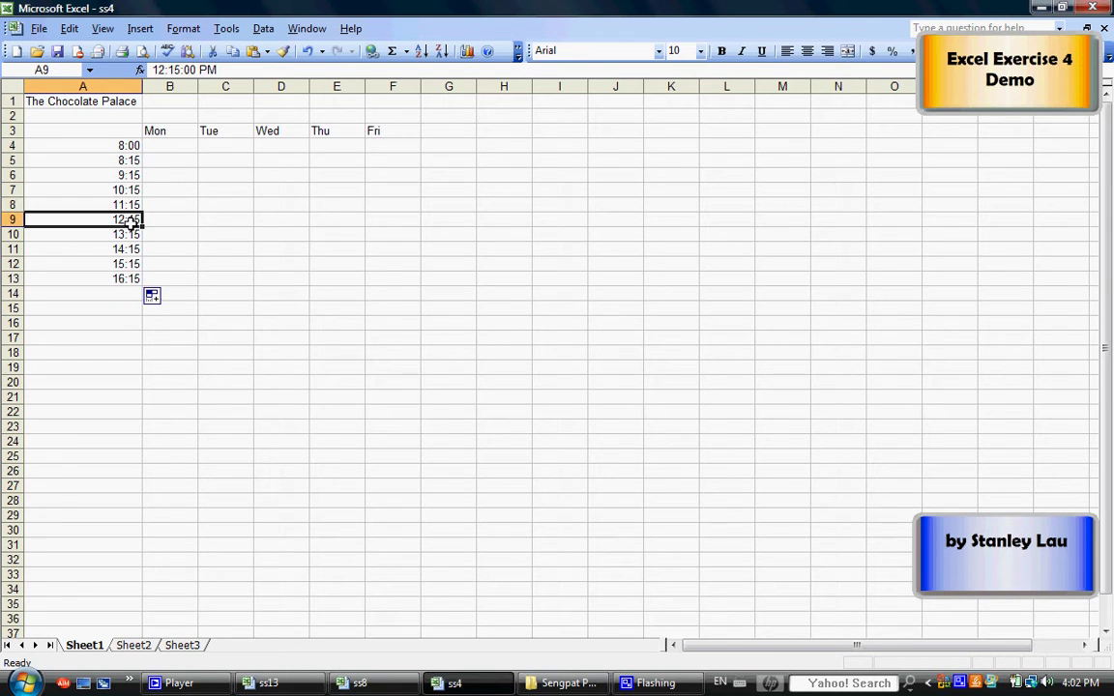
left_click(130, 161)
left_click(130, 175)
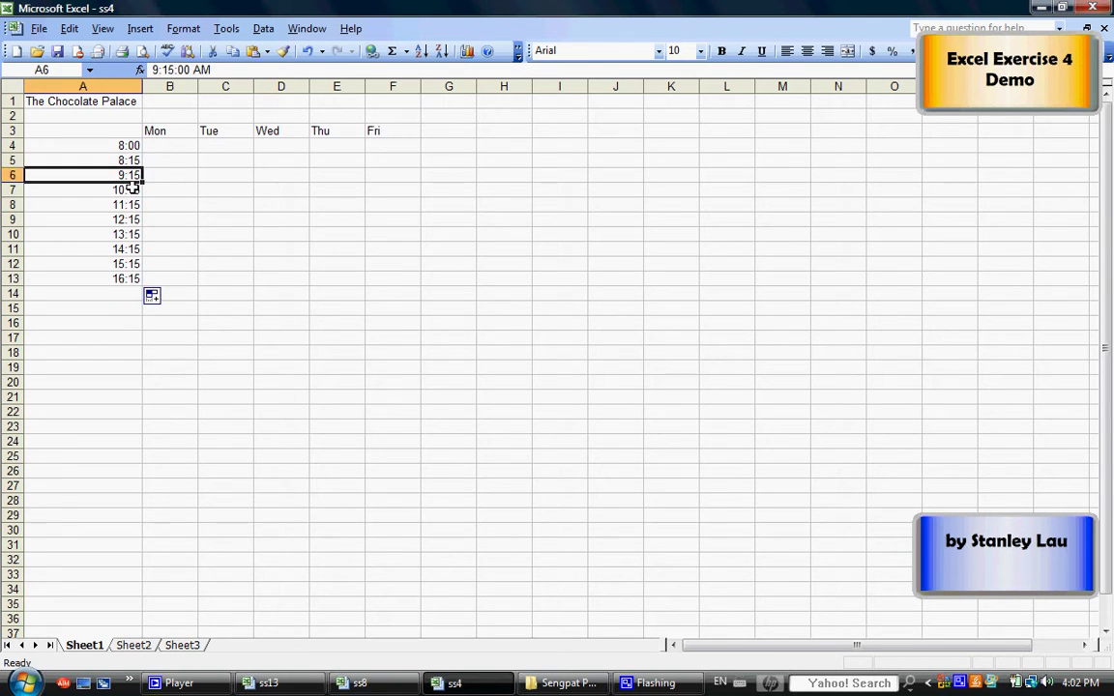
left_click(130, 186)
left_click(130, 160)
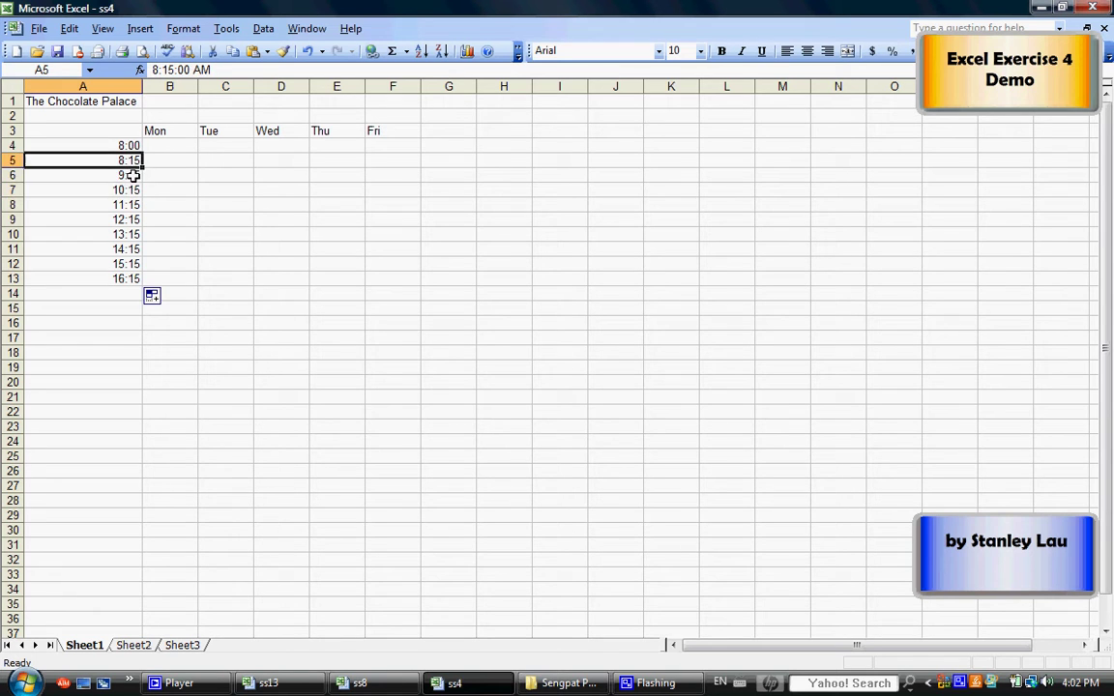
left_click(131, 175)
left_click(131, 189)
left_click(131, 205)
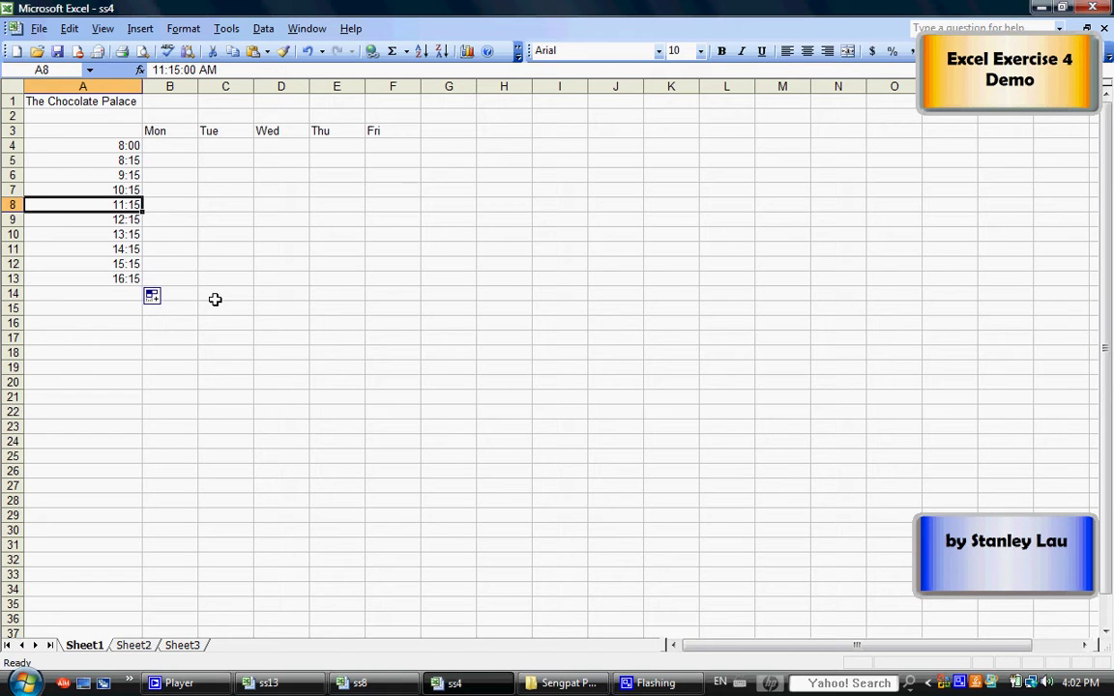
Delete the filled times below 8:15 by clearing the range A6:C14.
left_click_drag(215, 300, 62, 174)
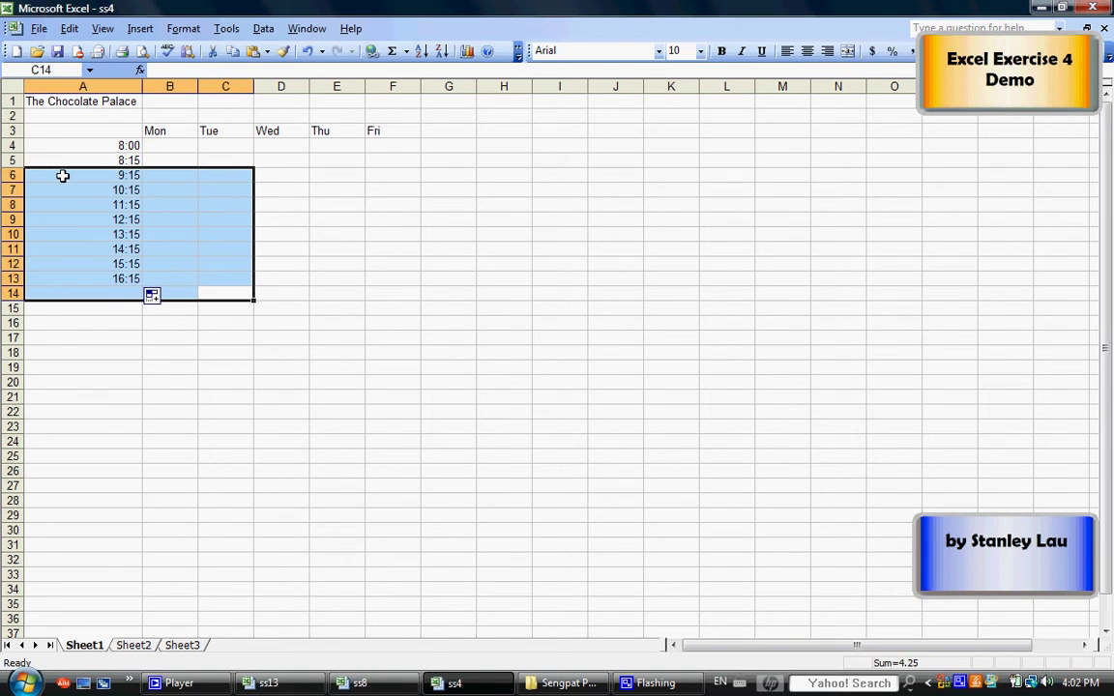
key("Delete")
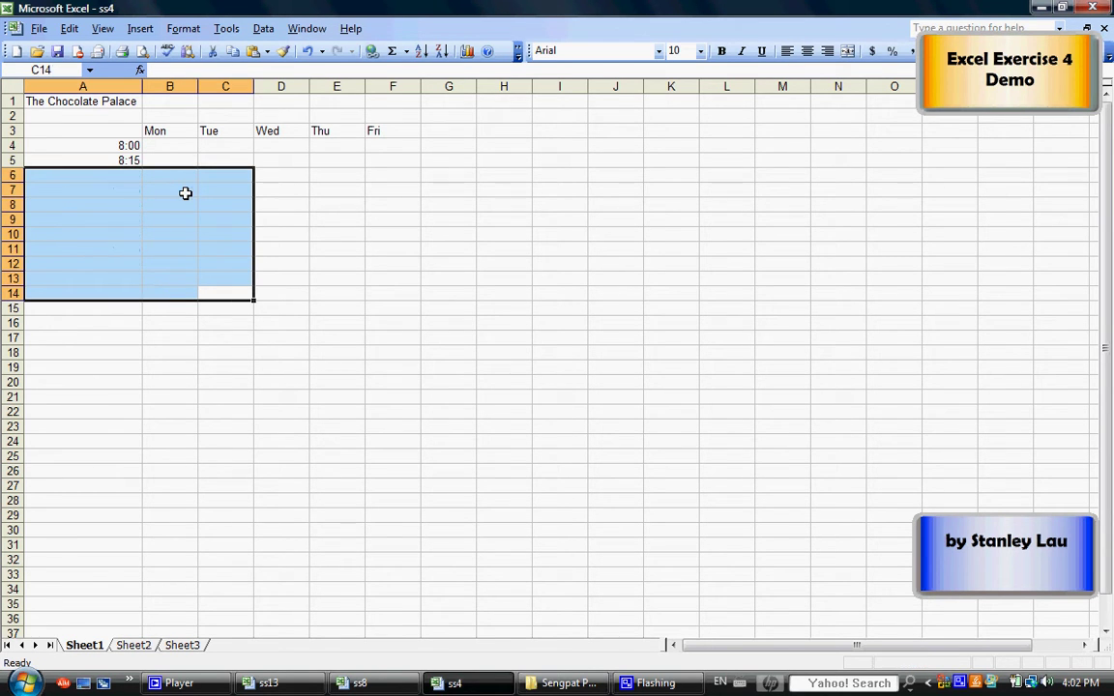
left_click(169, 338)
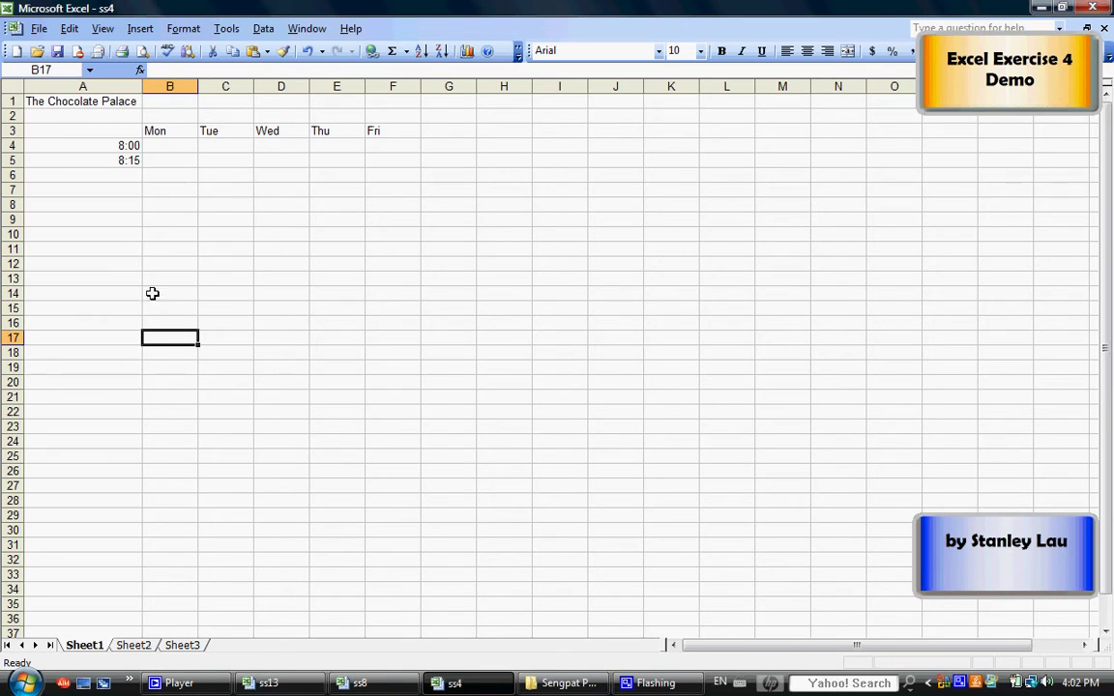
Fill 15-minute intervals down to 11:00 in A16 using both 8:00 and 8:15 in A4:A5 as the pattern.
left_click(129, 160)
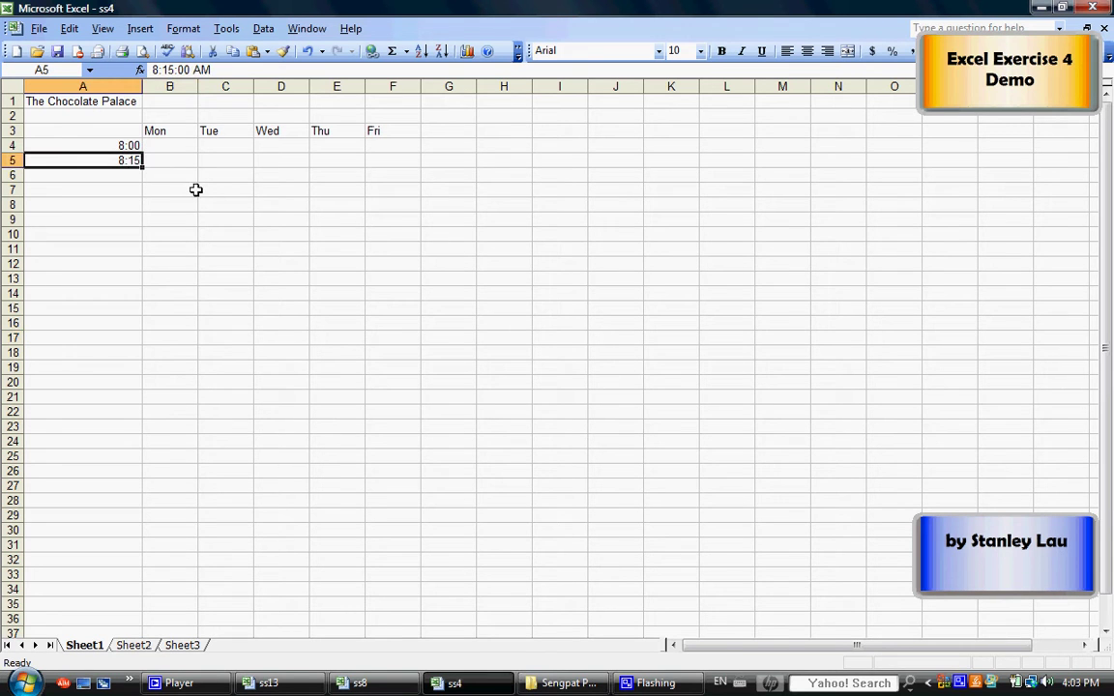
left_click(84, 145)
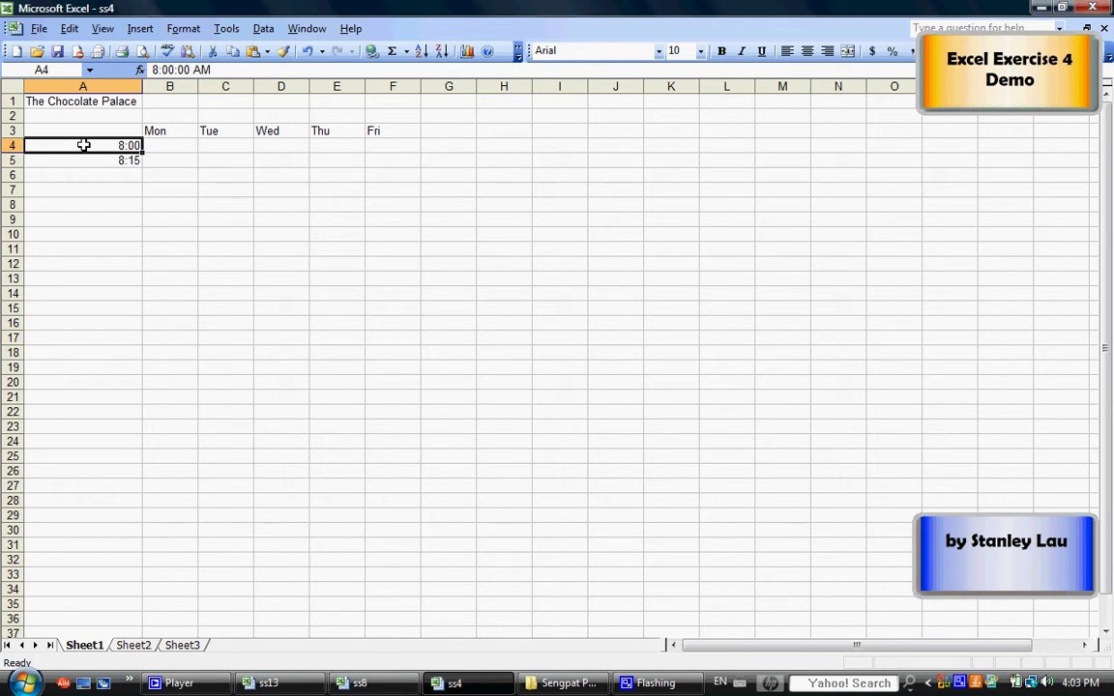
left_click_drag(86, 145, 110, 157)
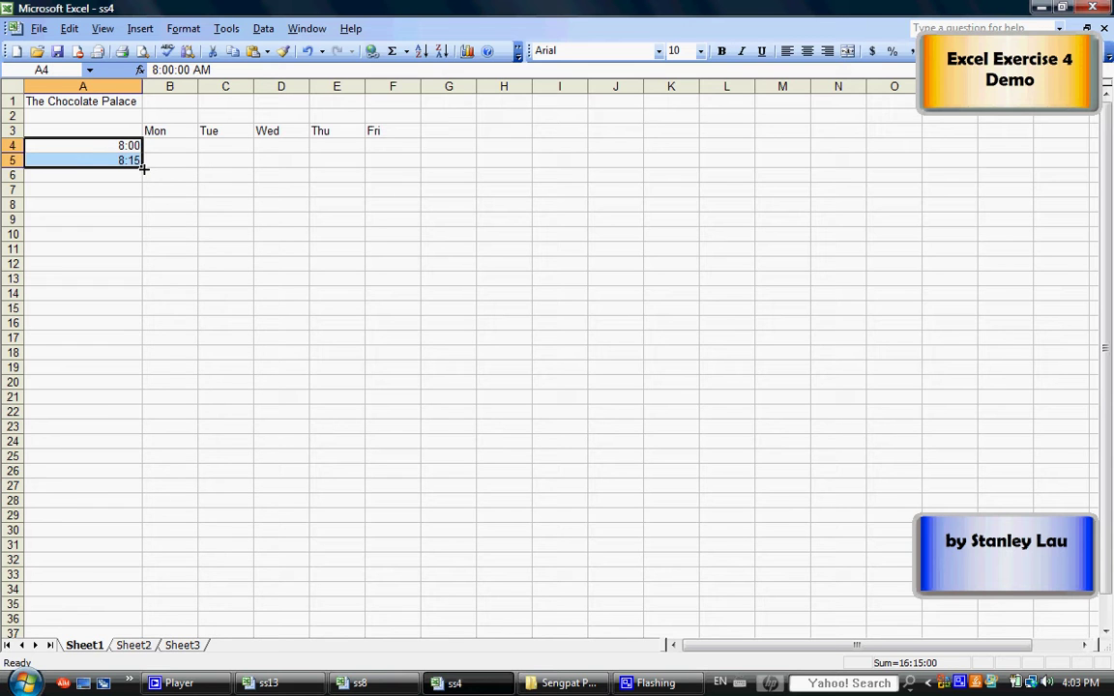
left_click_drag(143, 168, 141, 331)
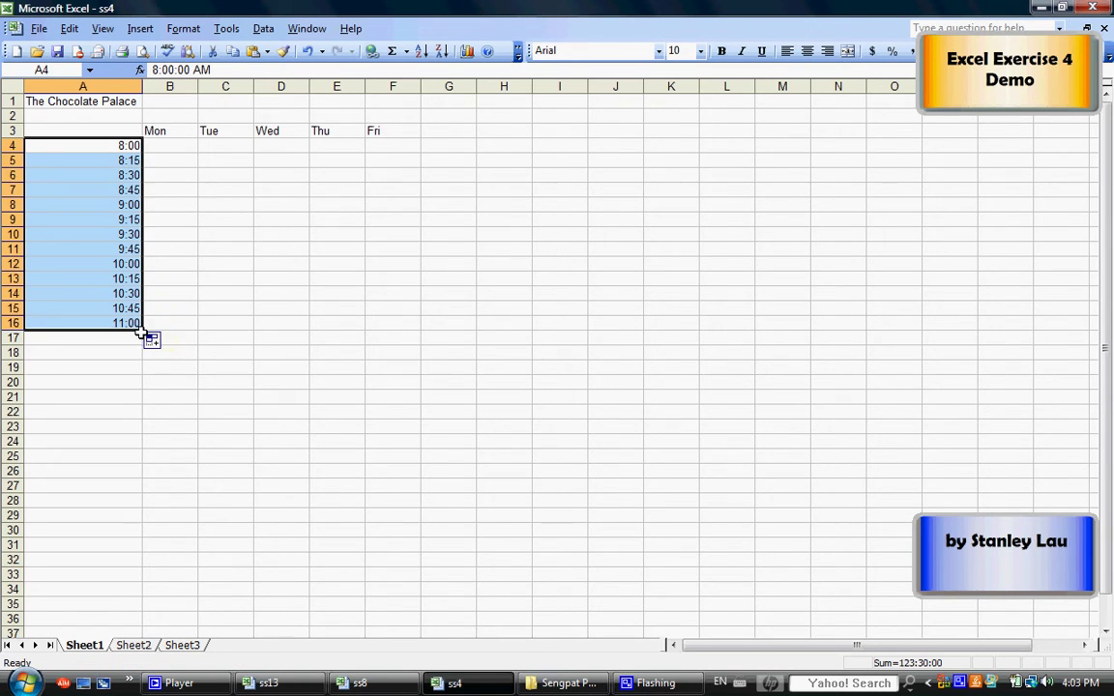
left_click(132, 160)
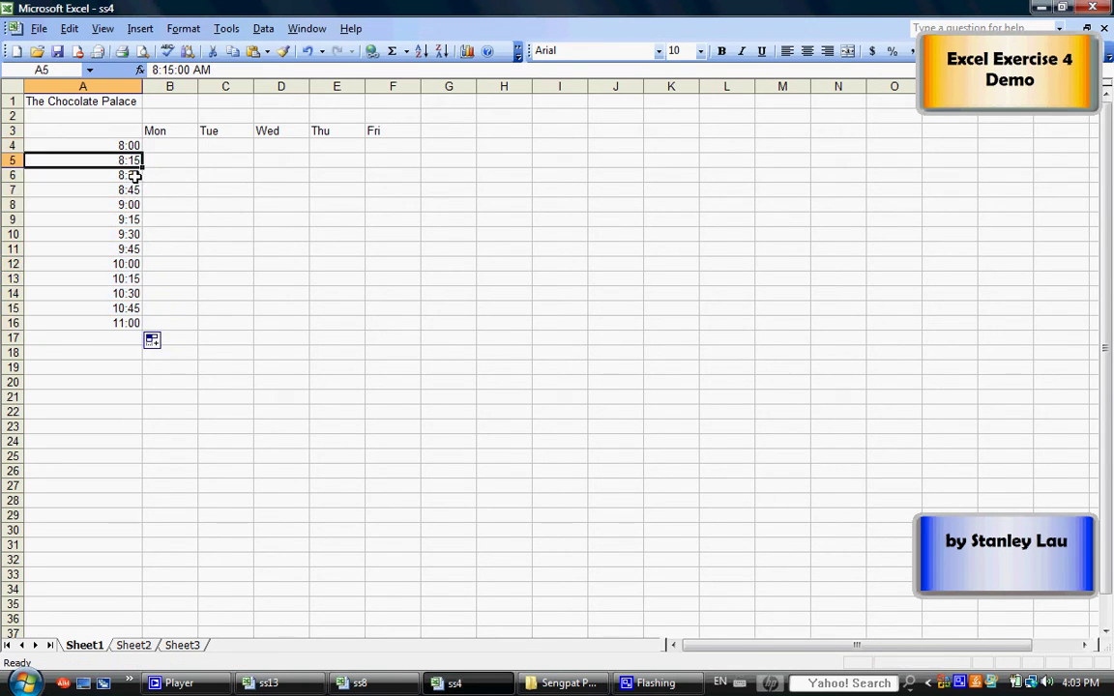
left_click(133, 175)
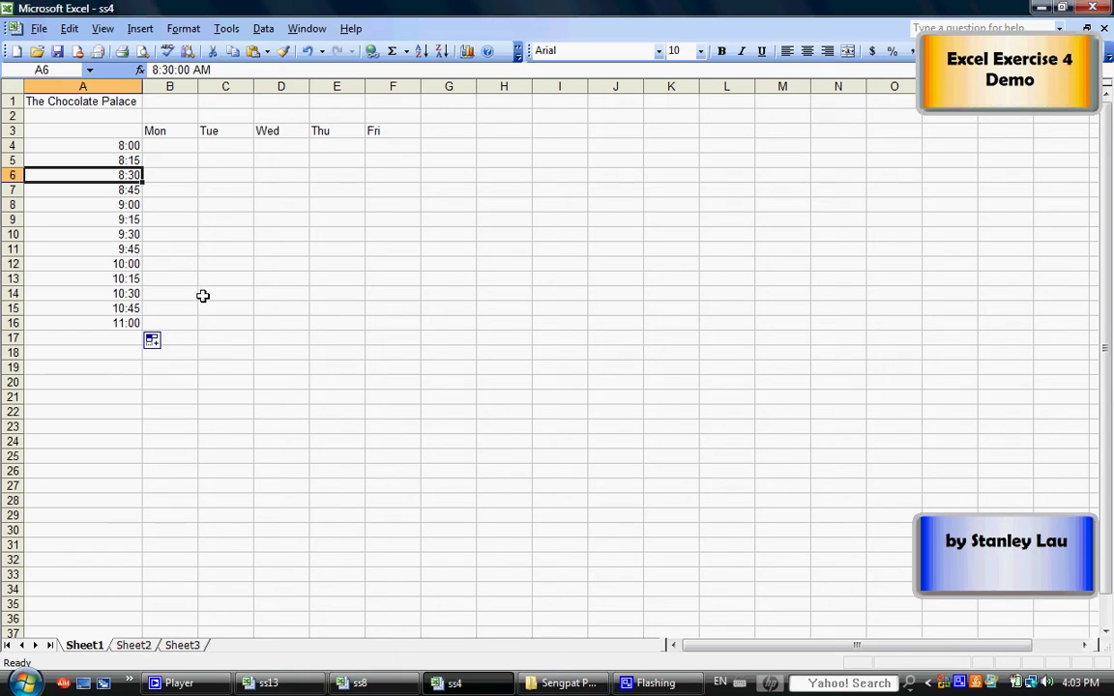
Clear the 15-minute times below A5, keeping only 8:00 and 8:15 in column A.
left_click_drag(204, 340, 82, 179)
key("Delete")
left_click(125, 160)
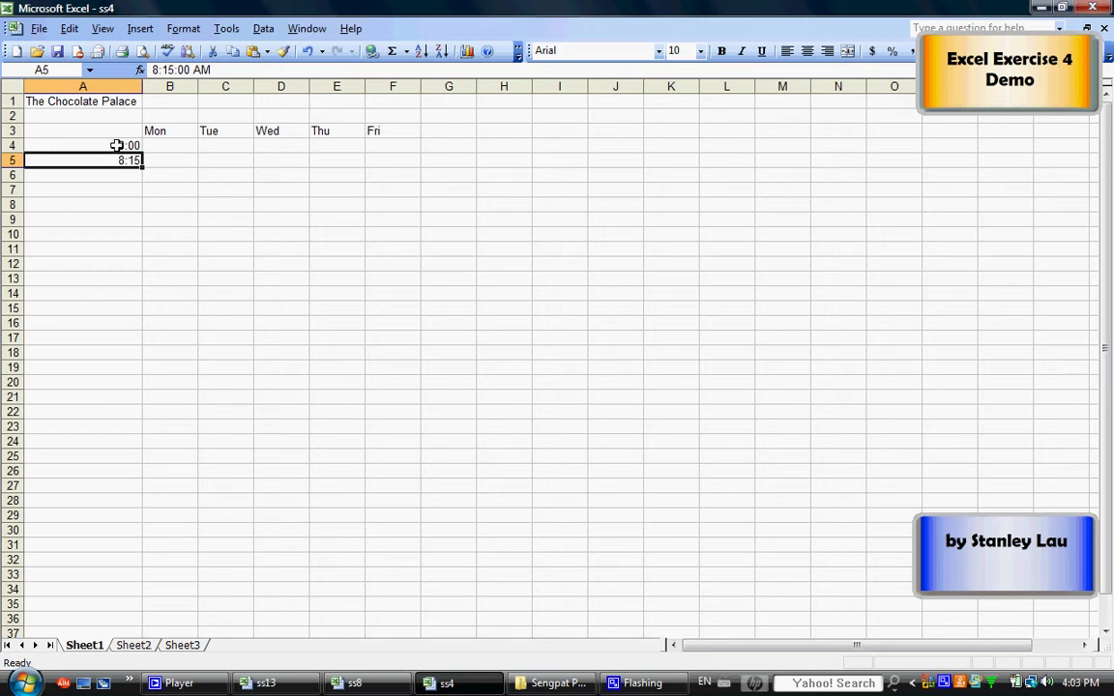
Enter the sample weekdays Mon, Wed and Fri in cells B12 to D12.
left_click(110, 145)
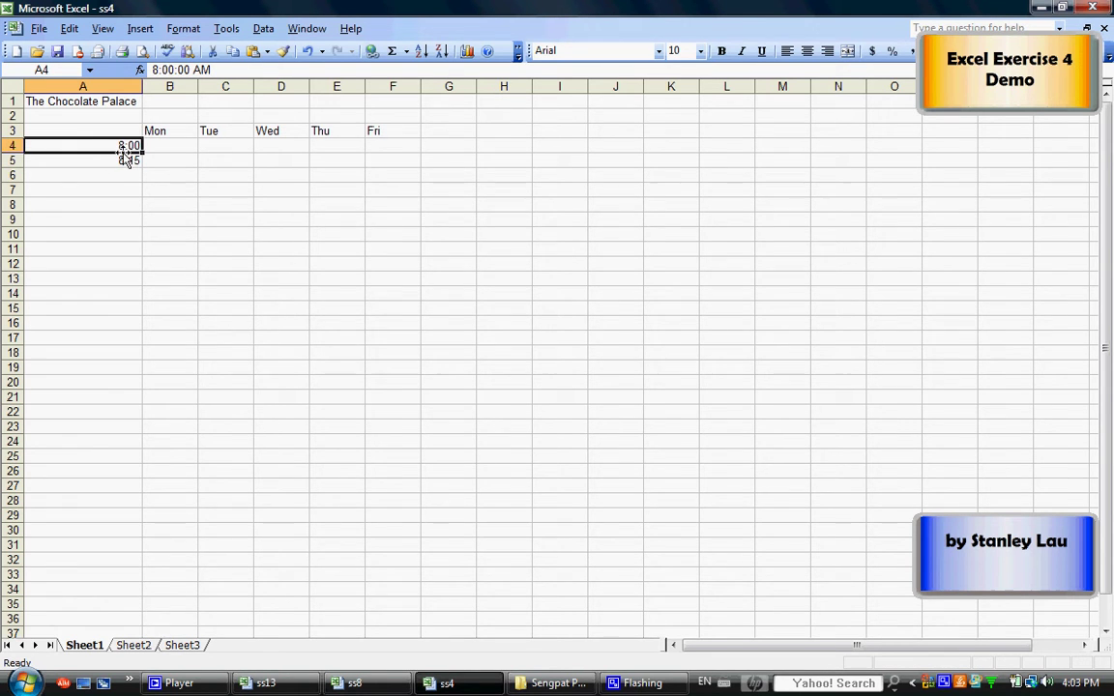
left_click(162, 261)
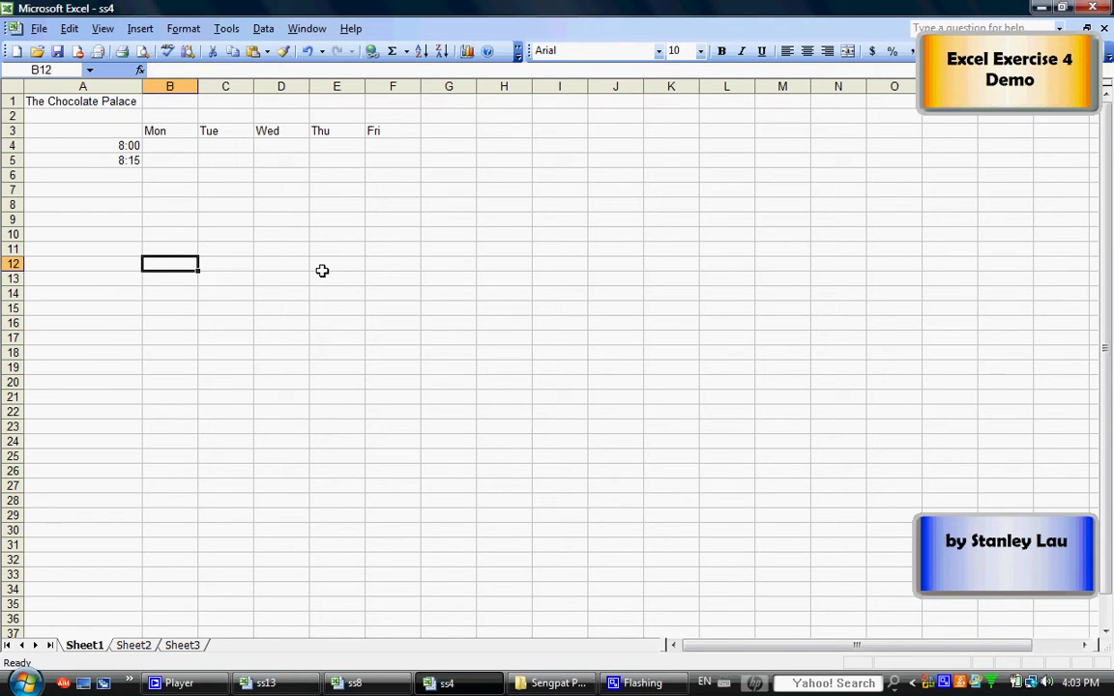
type("Mon")
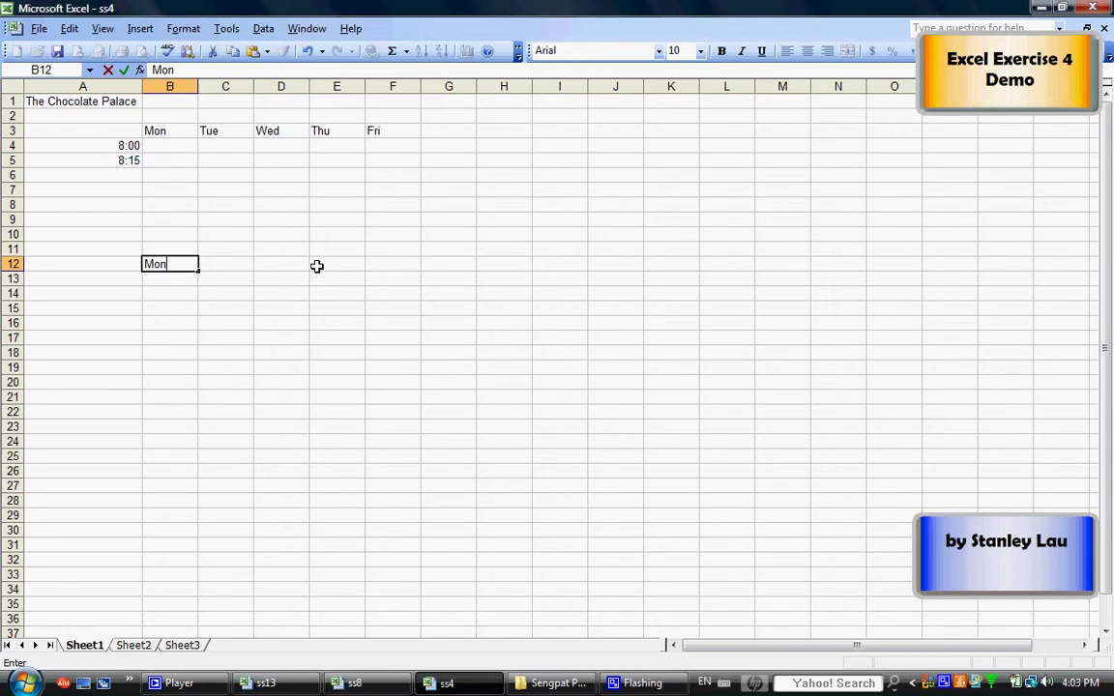
left_click(223, 263)
type("Wed")
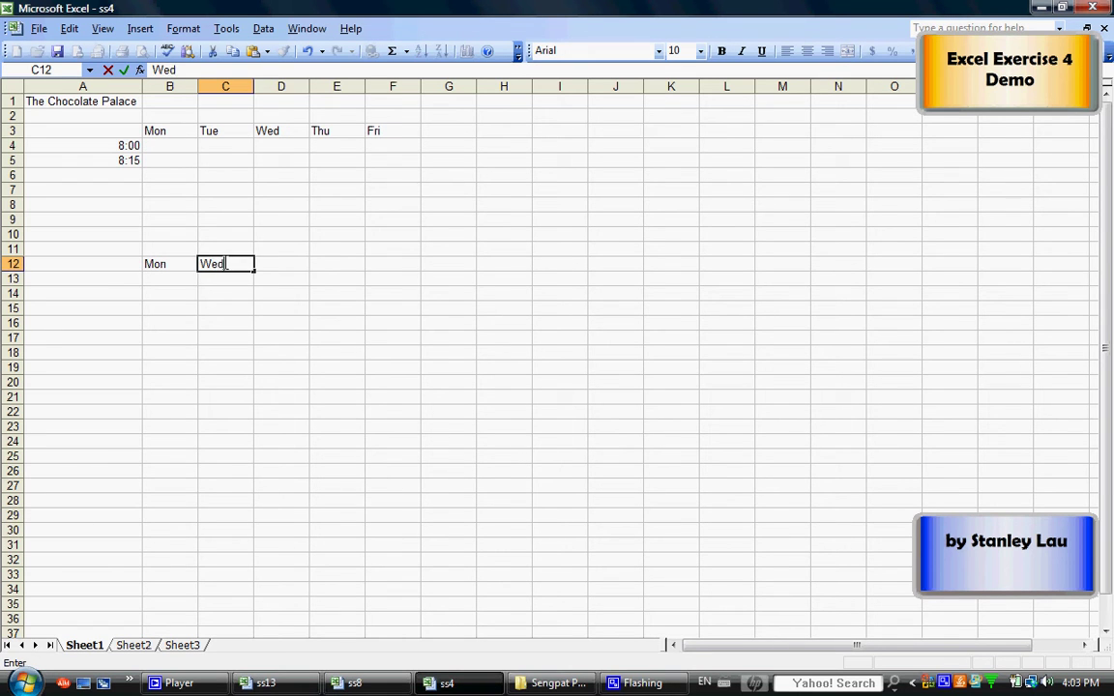
left_click(297, 262)
type("Fr")
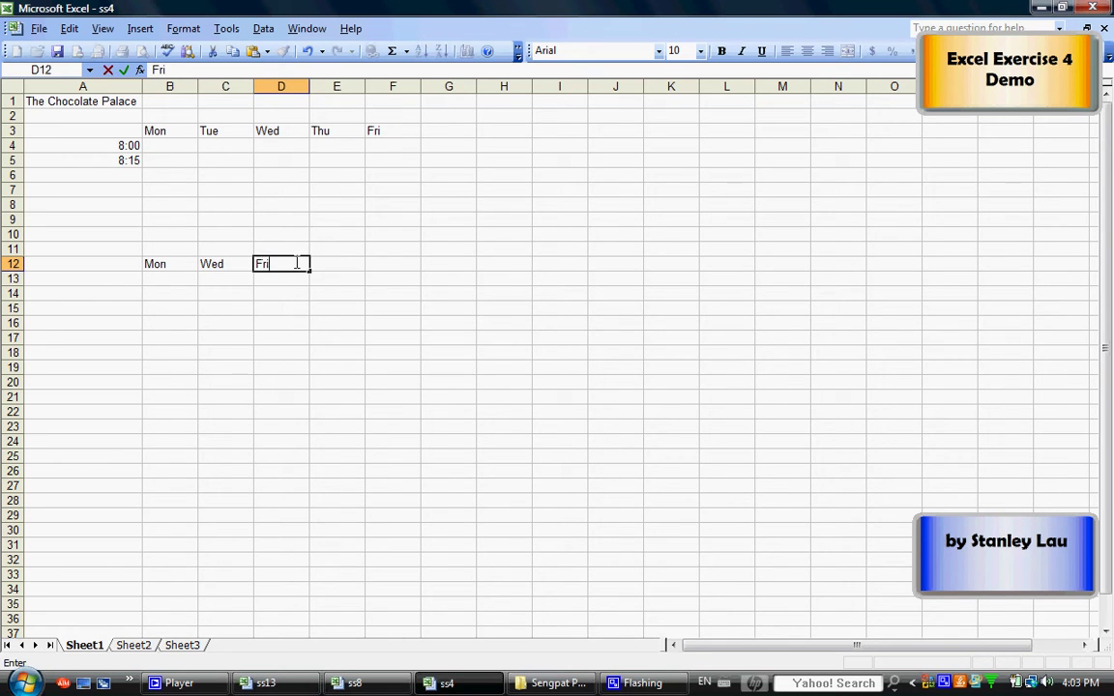
type("i")
left_click(287, 279)
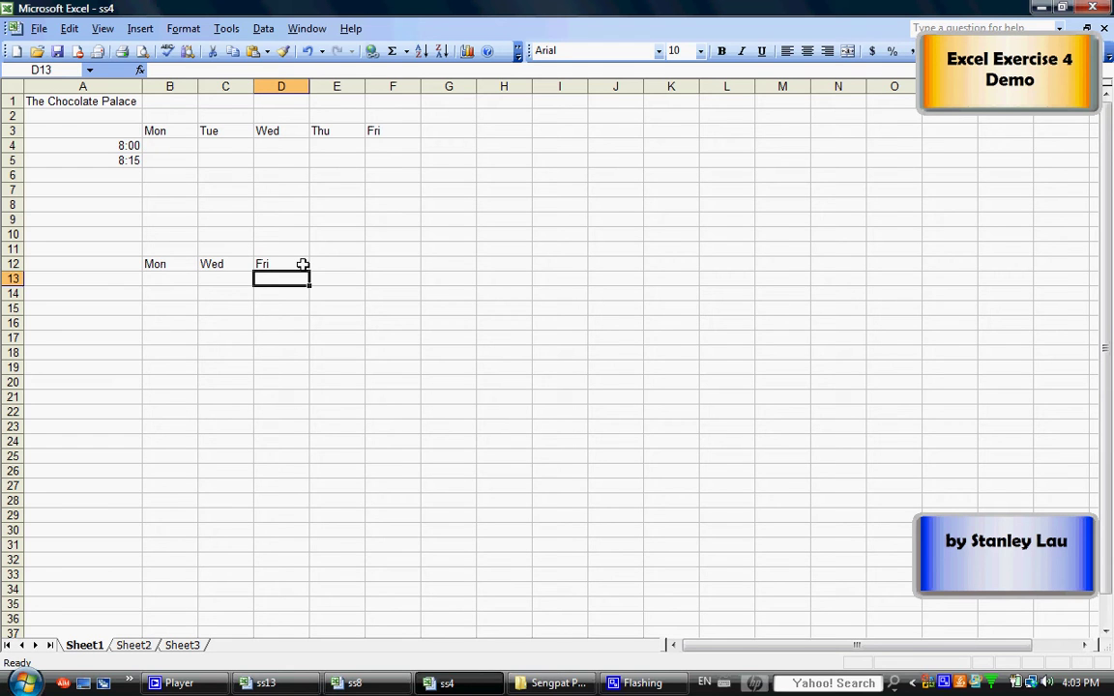
Fill the every-second-day series across to L12 using Mon, Wed and Fri in B12:D12 as the pattern, and undo the fill.
left_click_drag(150, 263, 256, 264)
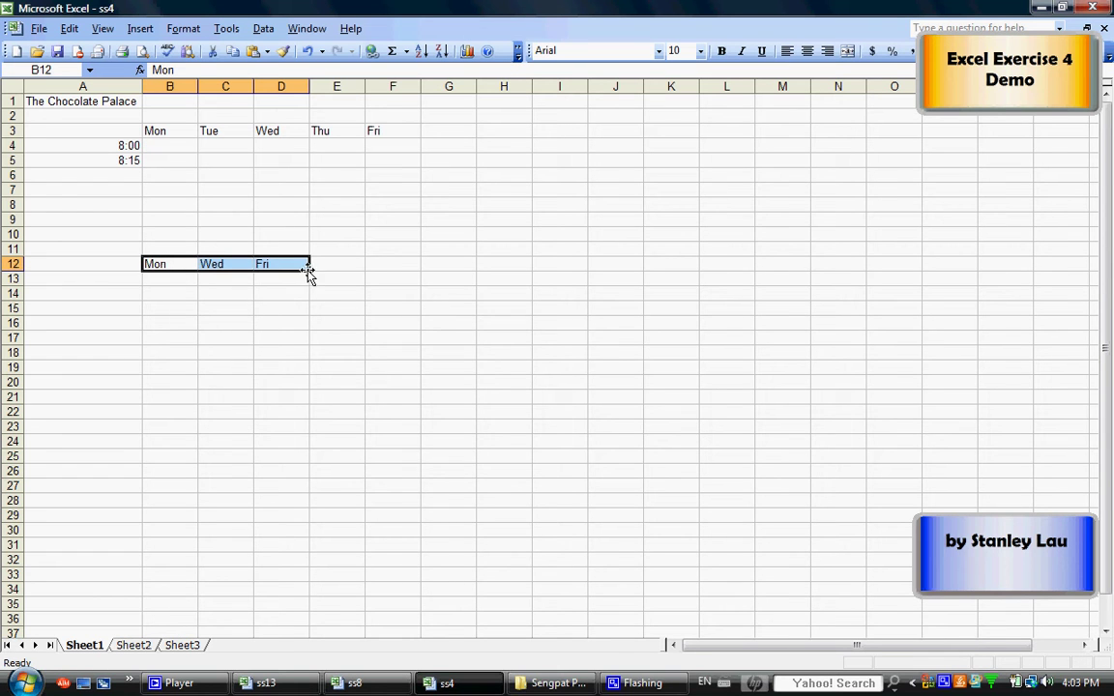
left_click_drag(309, 270, 721, 261)
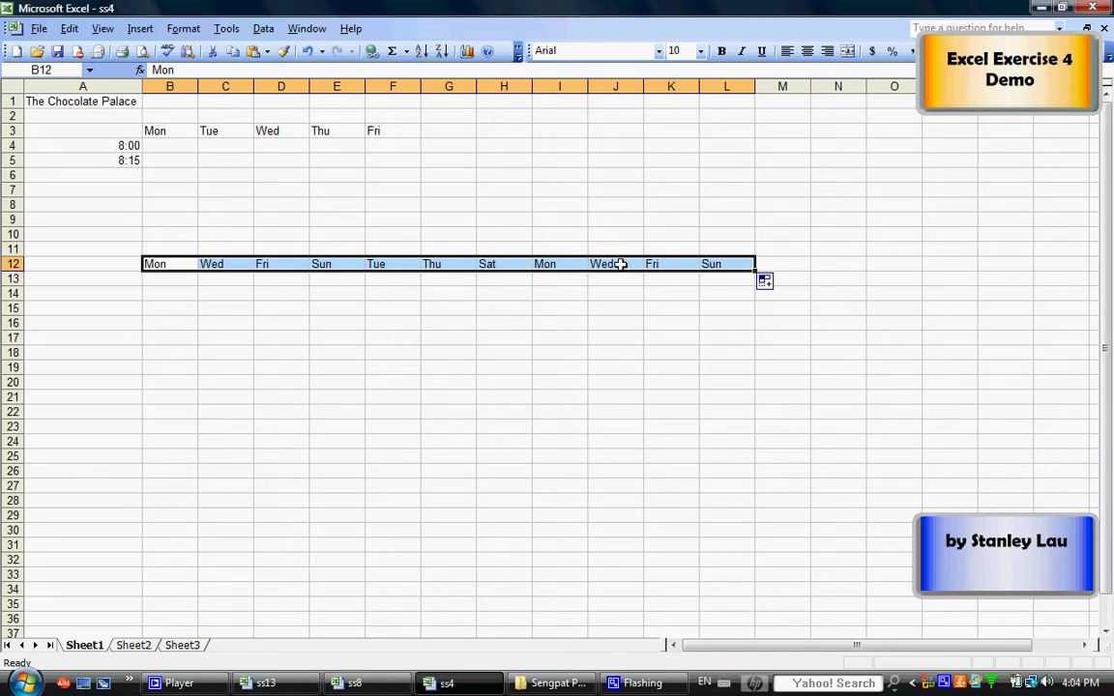
left_click(309, 51)
Fill weekdays across to K12 starting from Fri in D12 alone, and undo the fill.
left_click(268, 263)
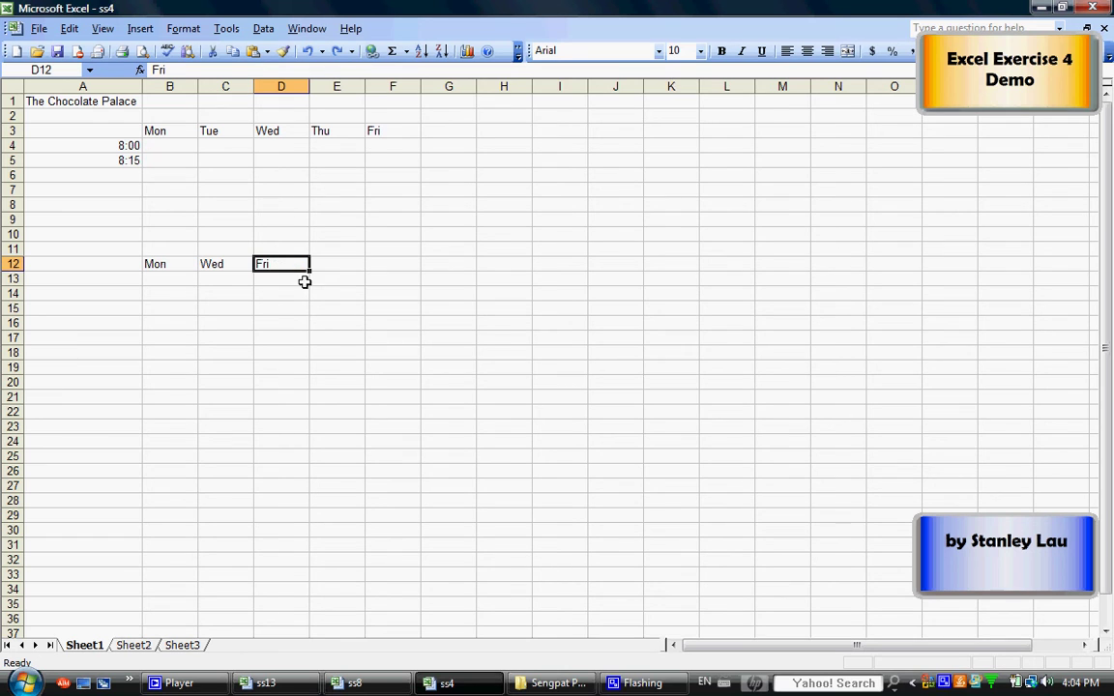
left_click_drag(308, 272, 686, 264)
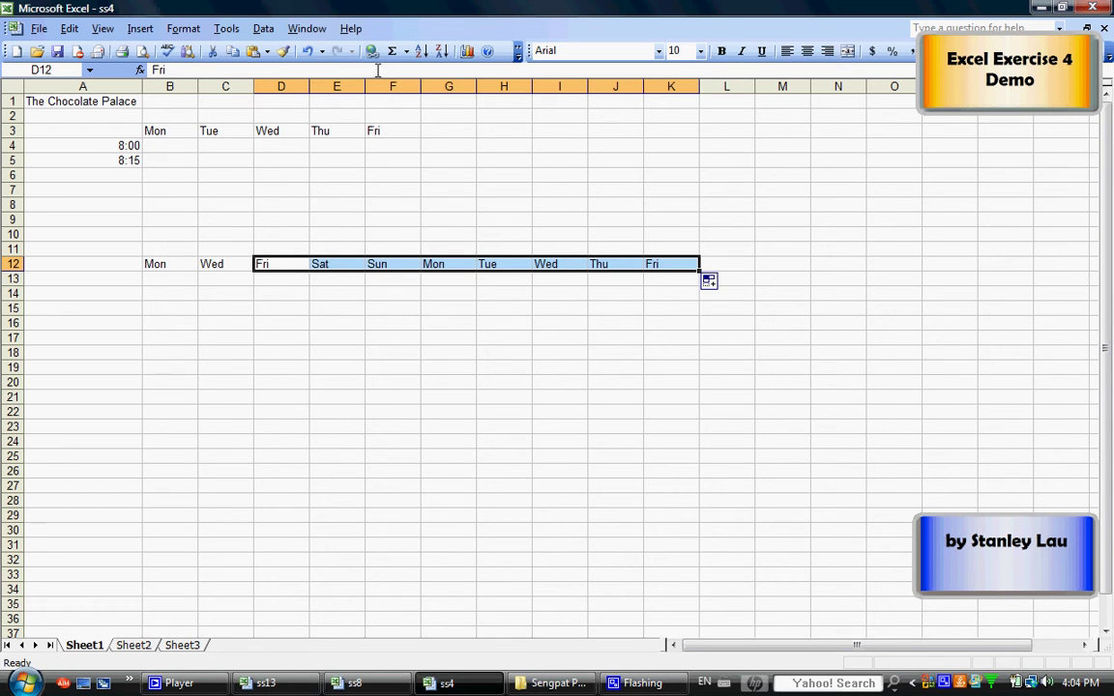
left_click(308, 52)
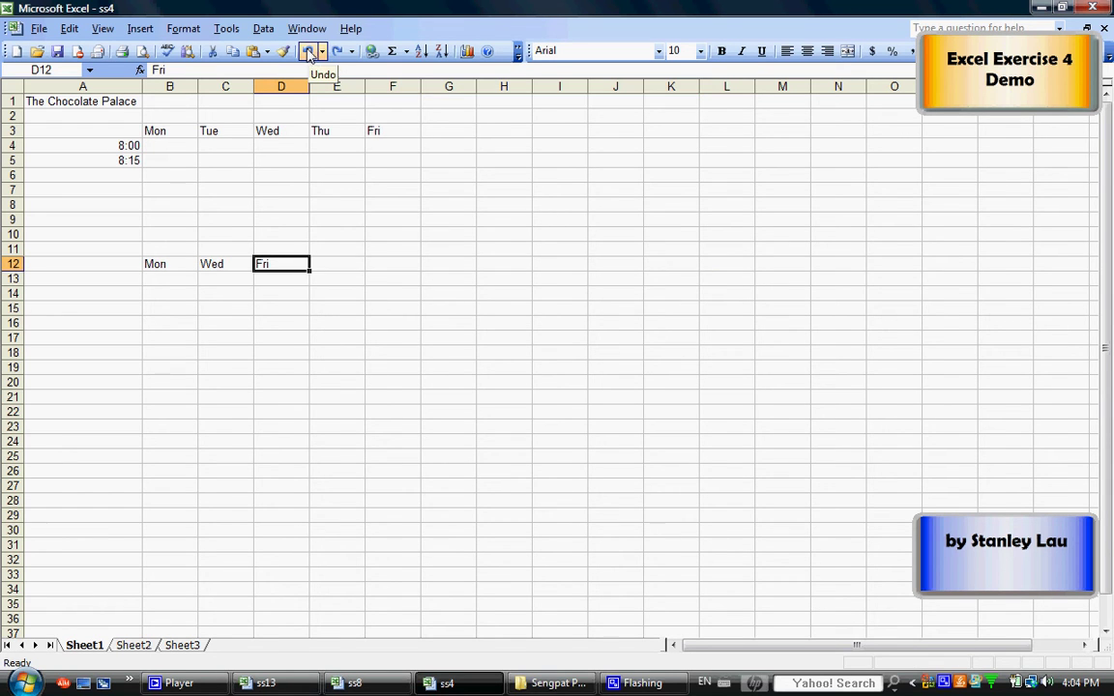
Clear the sample weekdays in row 12 and delete the 8:15 time in A5.
left_click_drag(340, 321, 135, 235)
key("Delete")
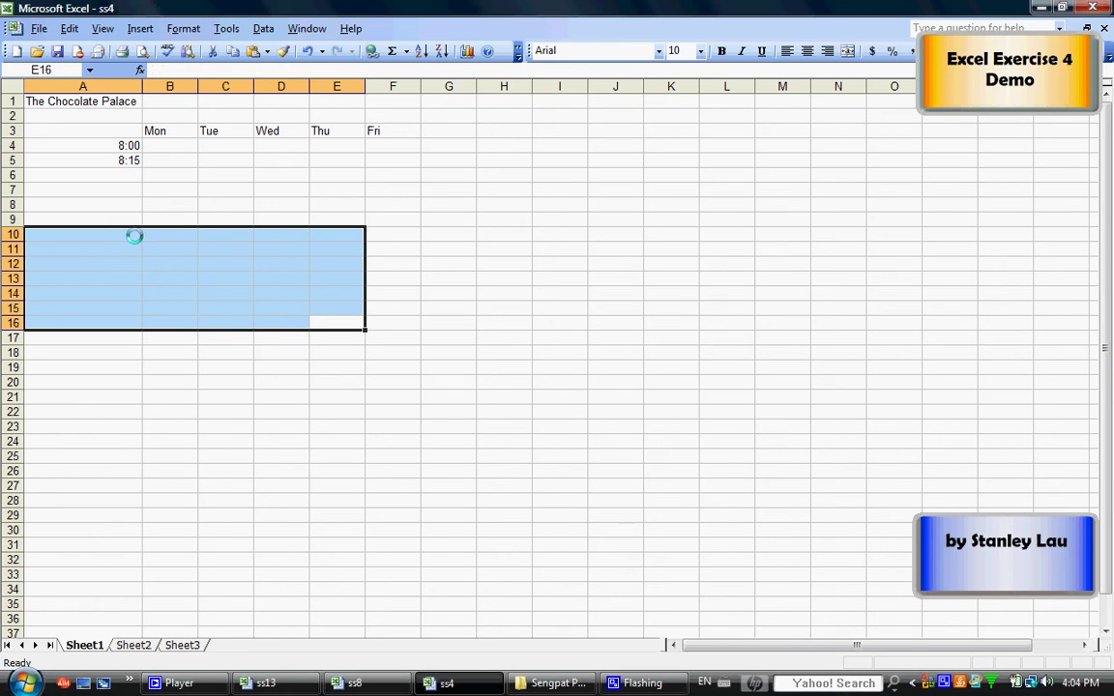
left_click(126, 166)
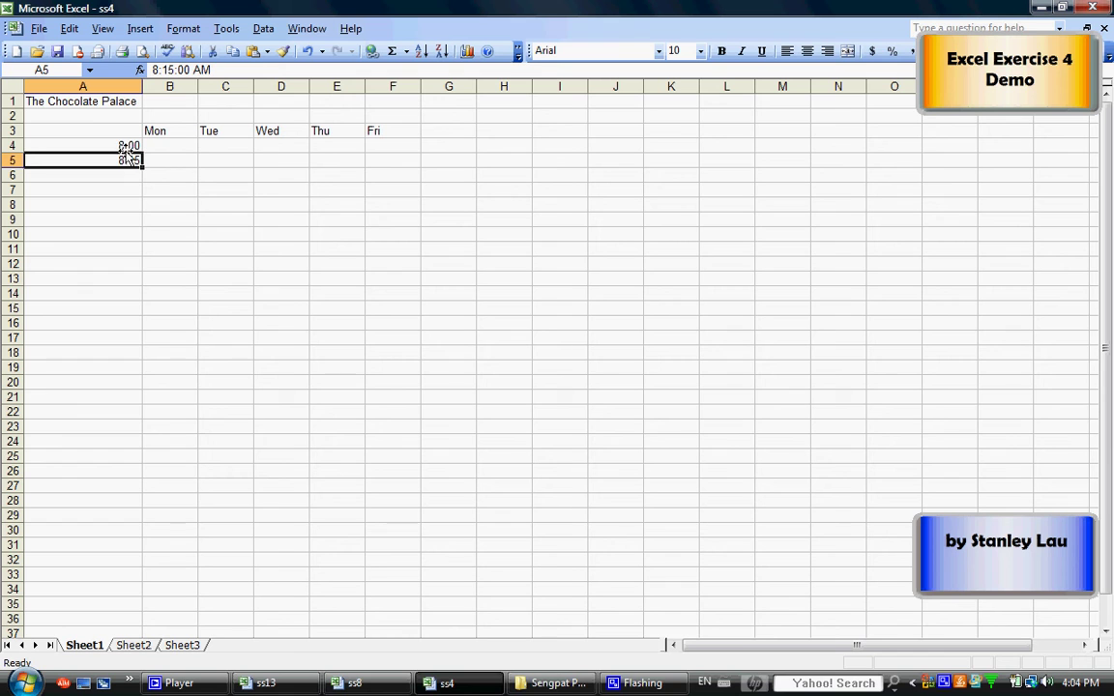
key("Delete")
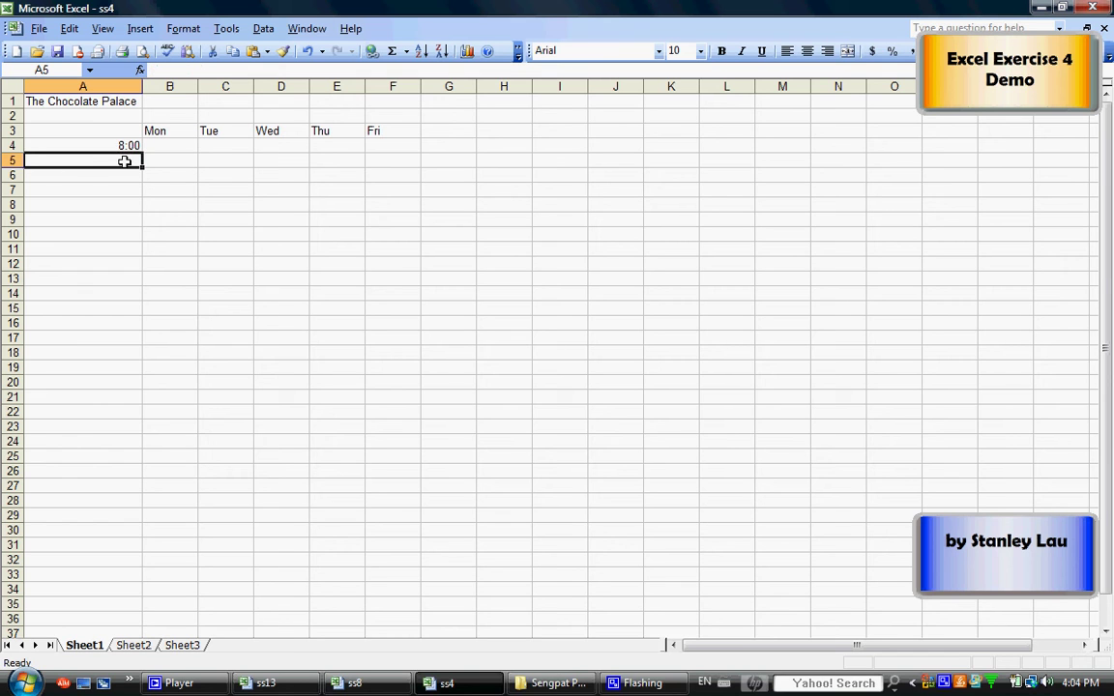
Enter 9:00 in A5 and fill hourly times down to 17:00 in A13 using A4:A5 as the pattern.
type("(")
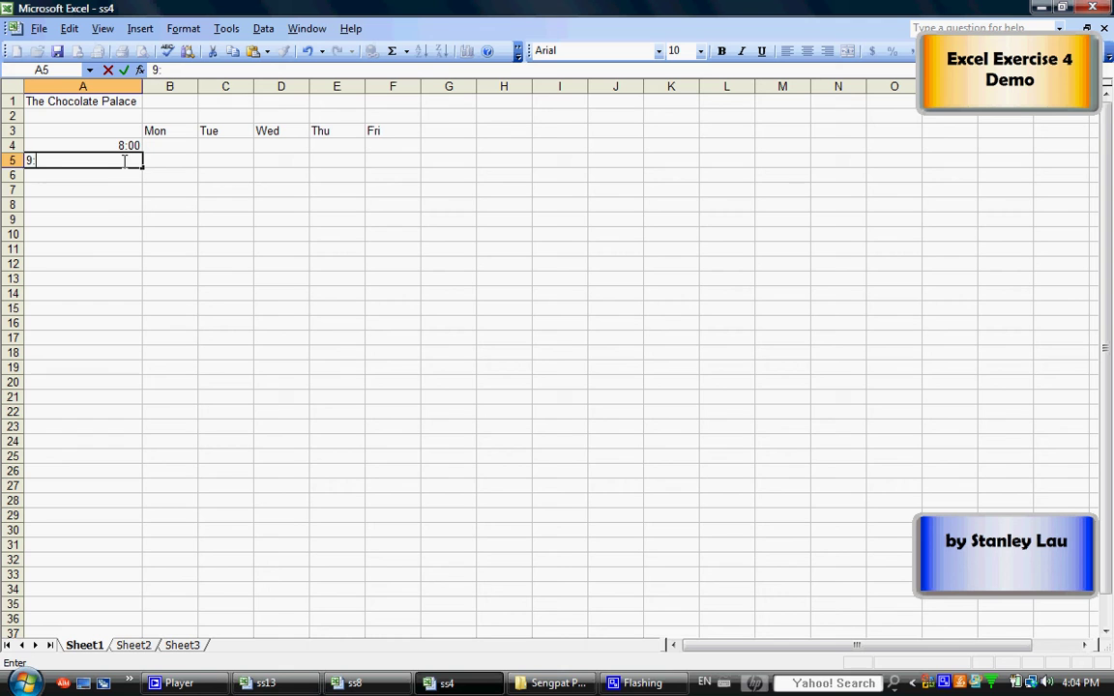
type(":00")
key("Return")
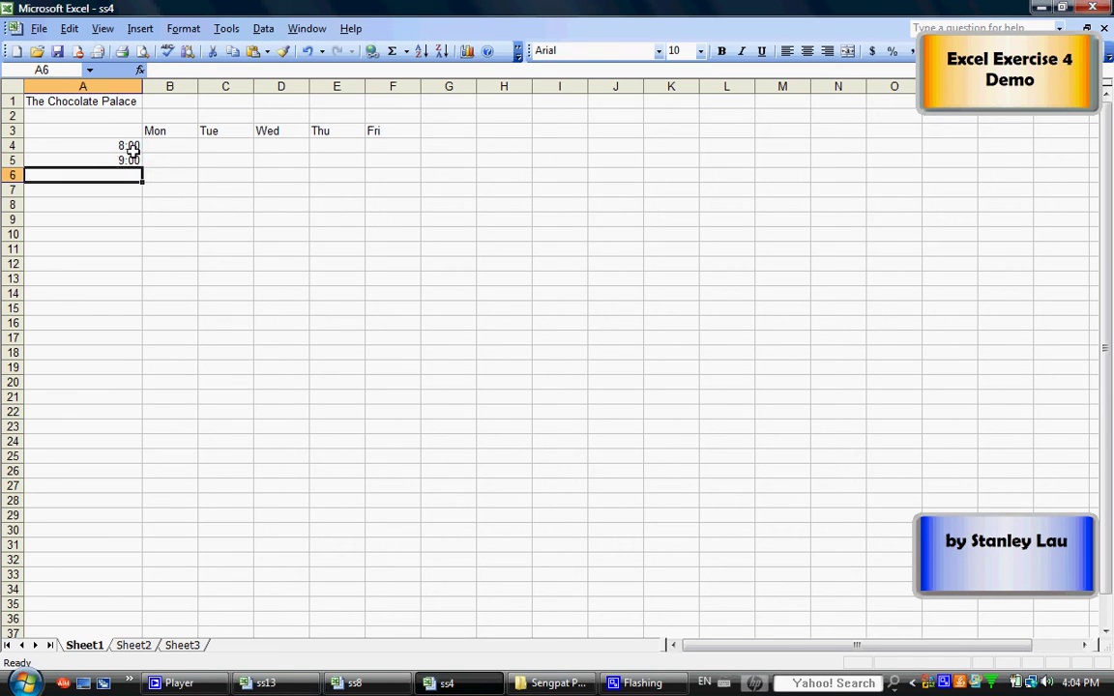
left_click_drag(126, 147, 133, 281)
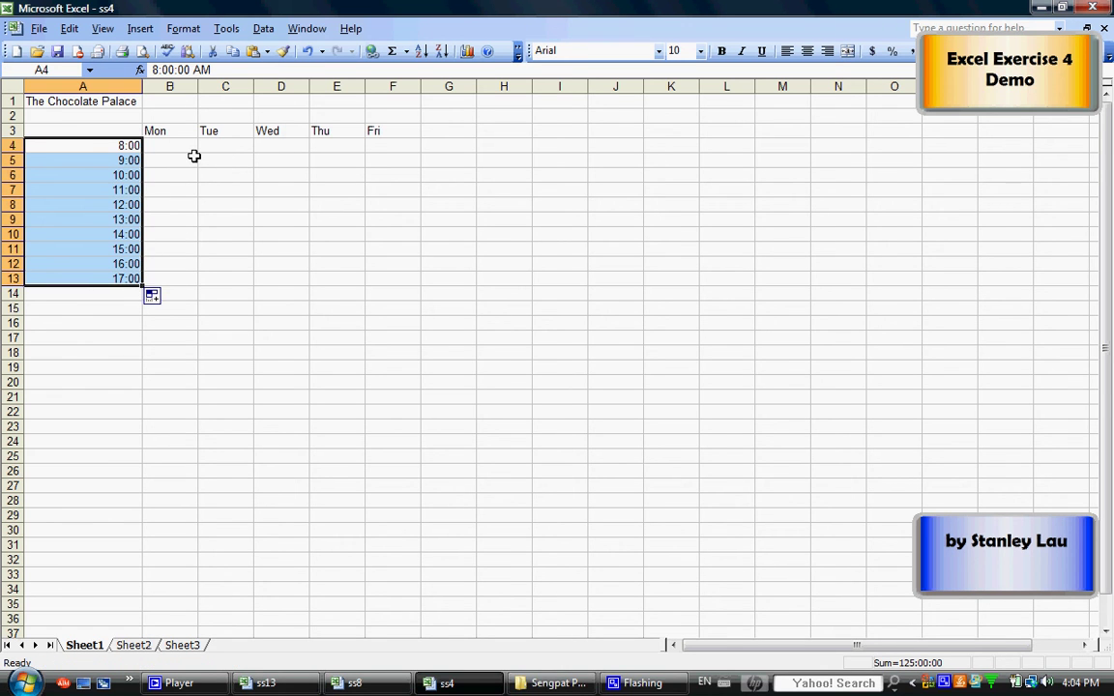
Save a copy of the workbook as ss4 on Removable Disk (F:).
left_click(39, 28)
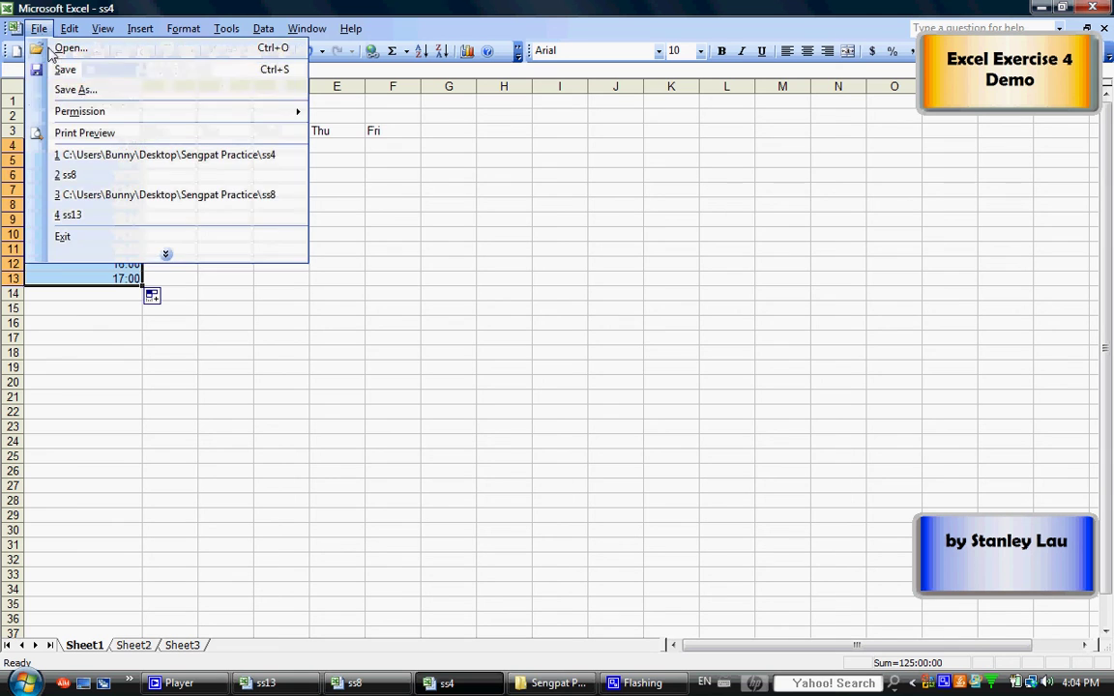
left_click(60, 90)
left_click(618, 190)
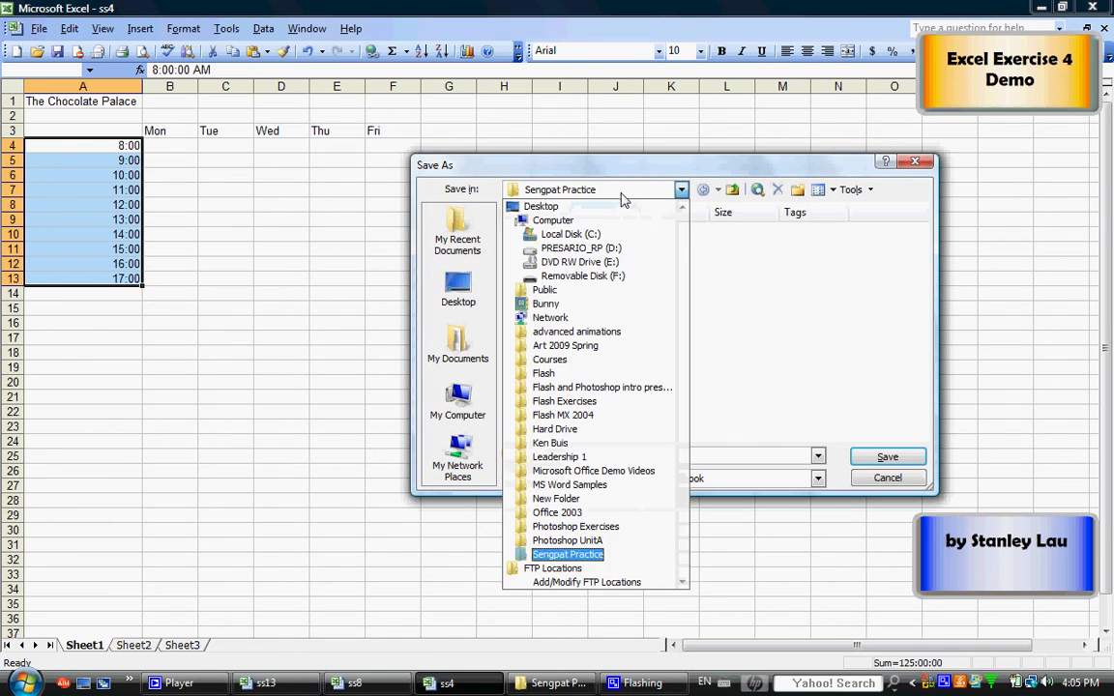
left_click(618, 276)
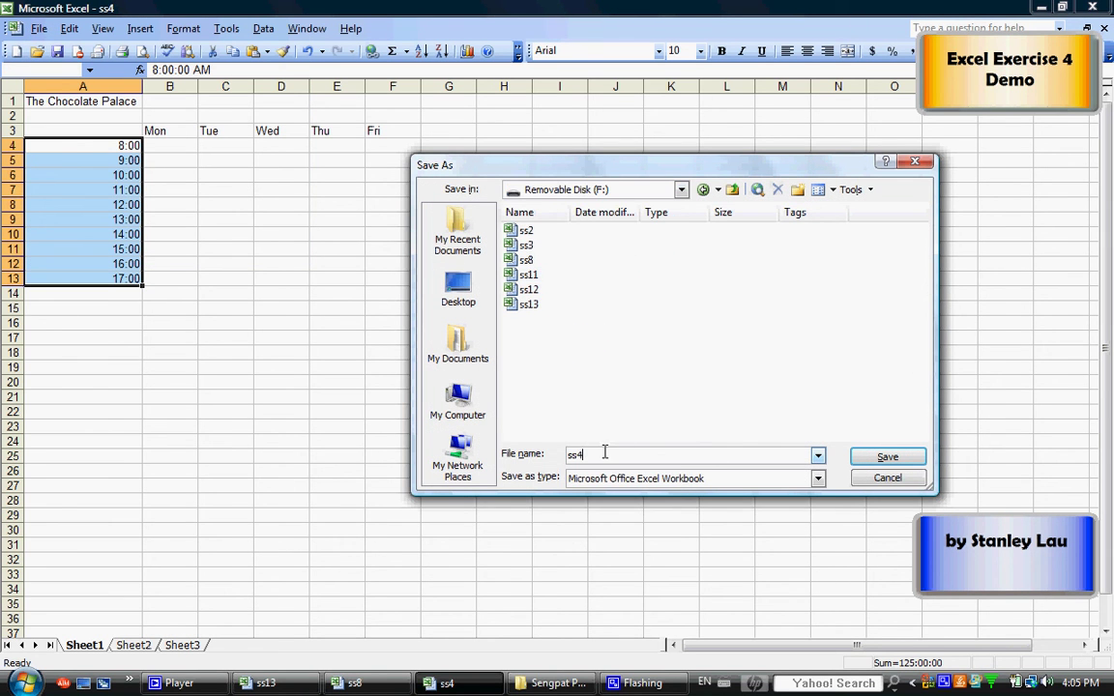